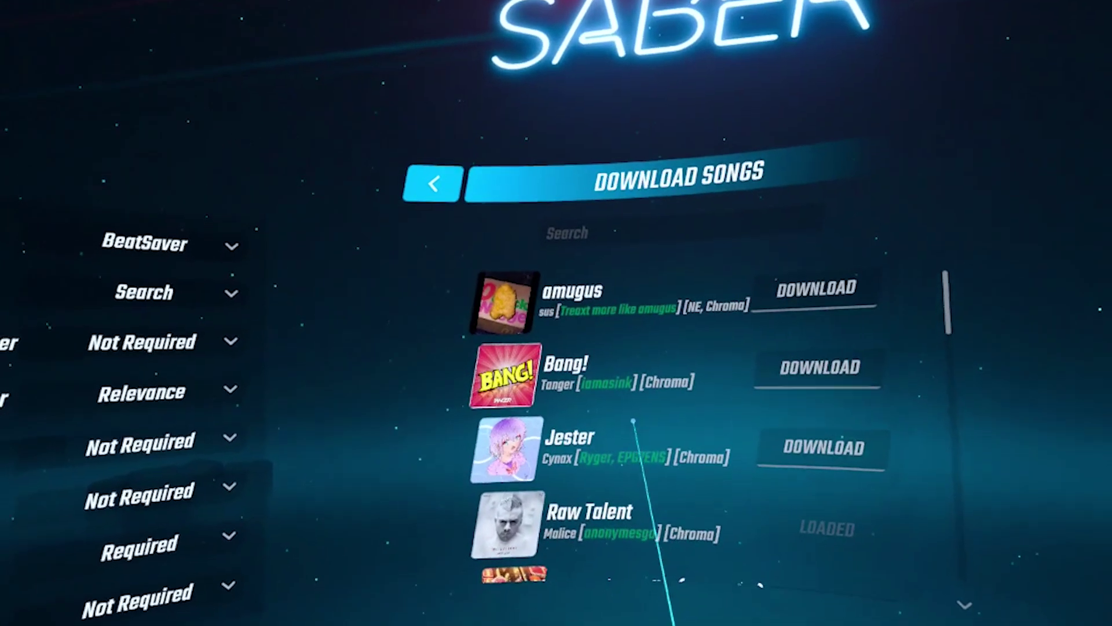
# Open the QuestAppVersionSwitcher page from SideQuest.
pyautogui.scroll(-3, 741, 449)
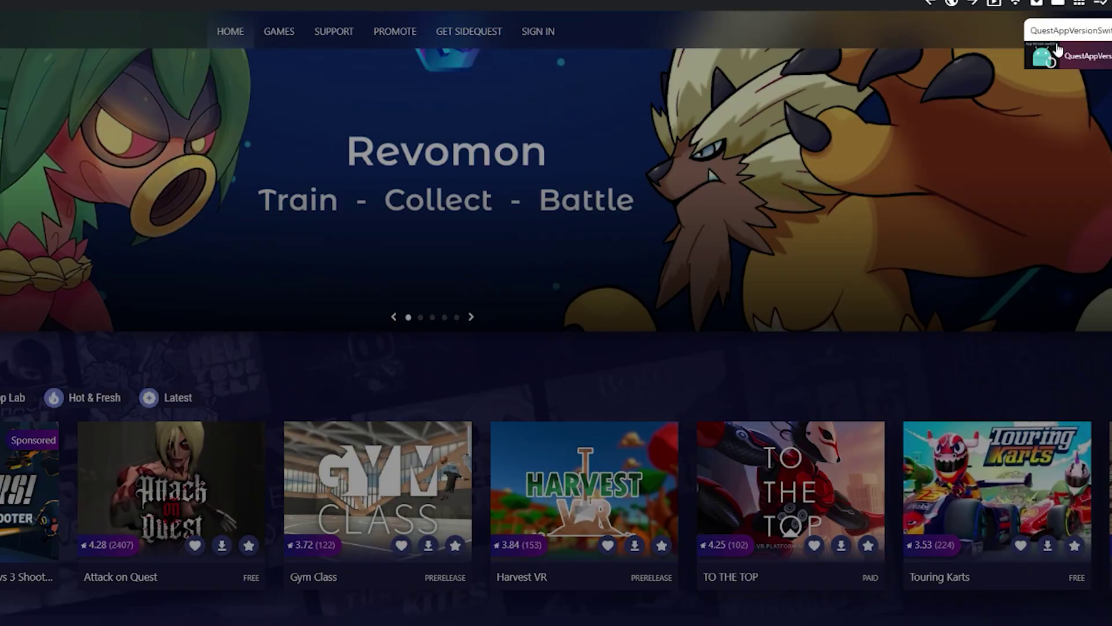
pyautogui.click(1051, 63)
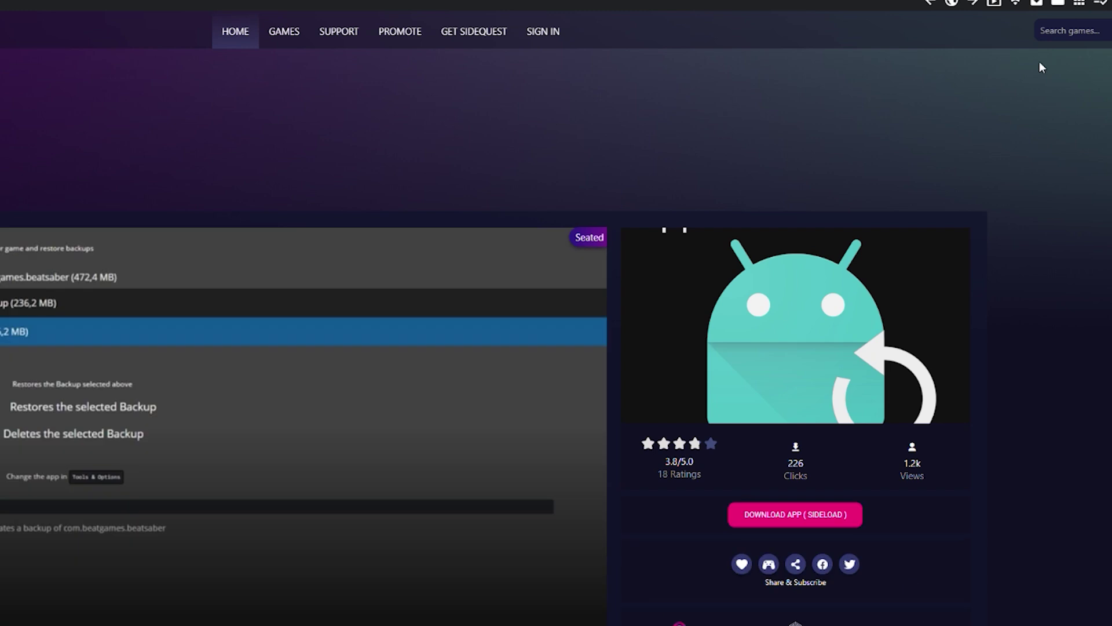
pyautogui.scroll(-1, 501, 149)
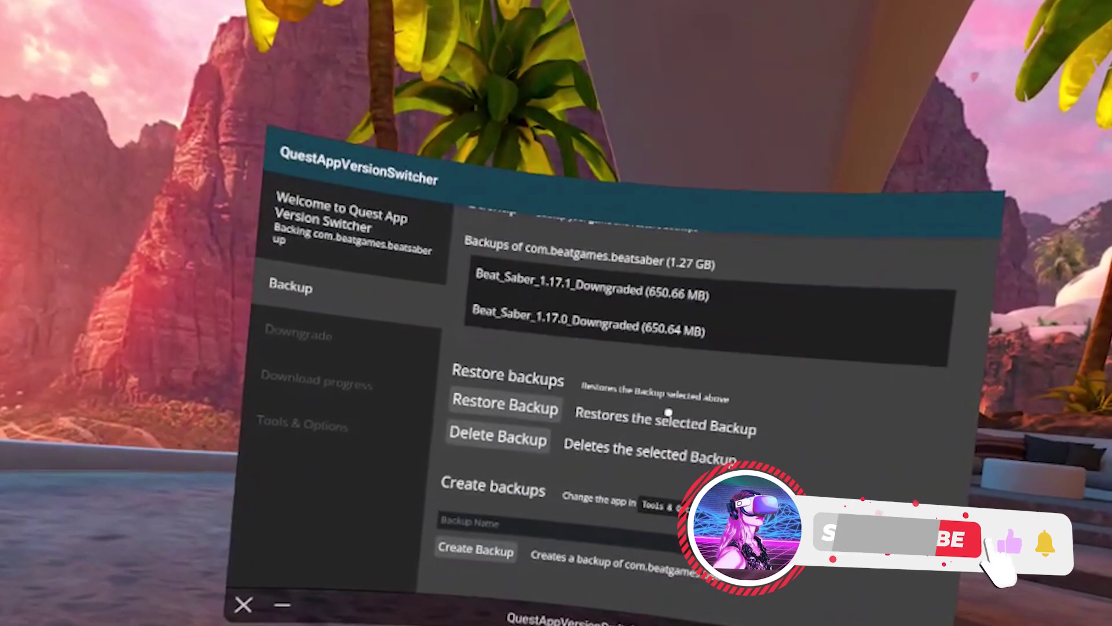
pyautogui.scroll(1, 549, 320)
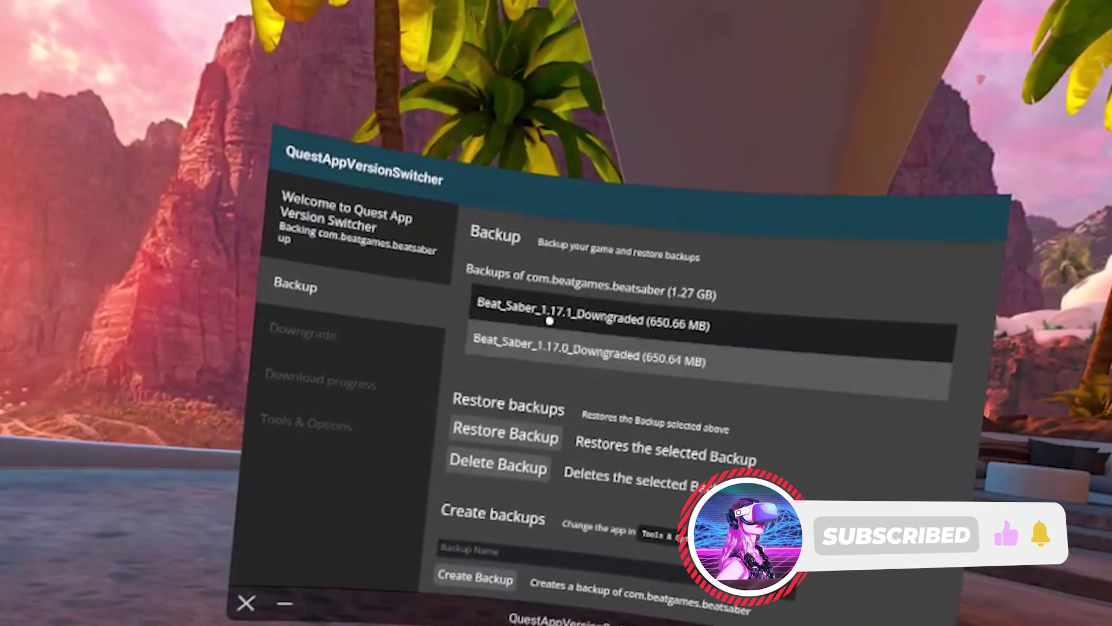
# Select the Beat_Saber_1.17.1_Downgraded backup, start restoring it, and switch to the Downgrade page.
pyautogui.click(549, 321)
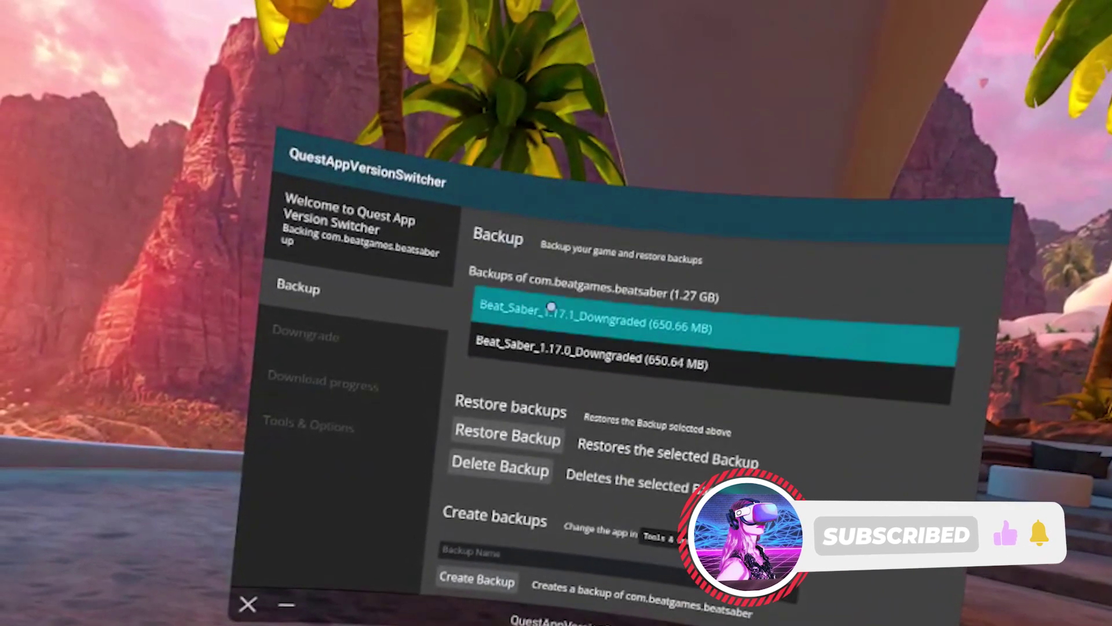
pyautogui.click(533, 432)
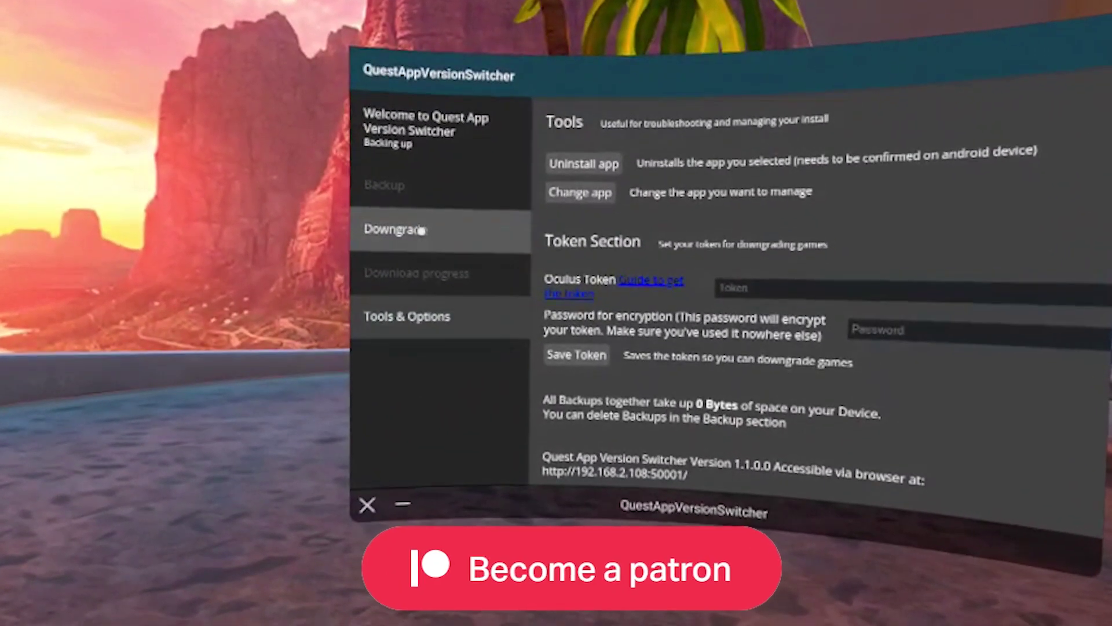
pyautogui.click(446, 234)
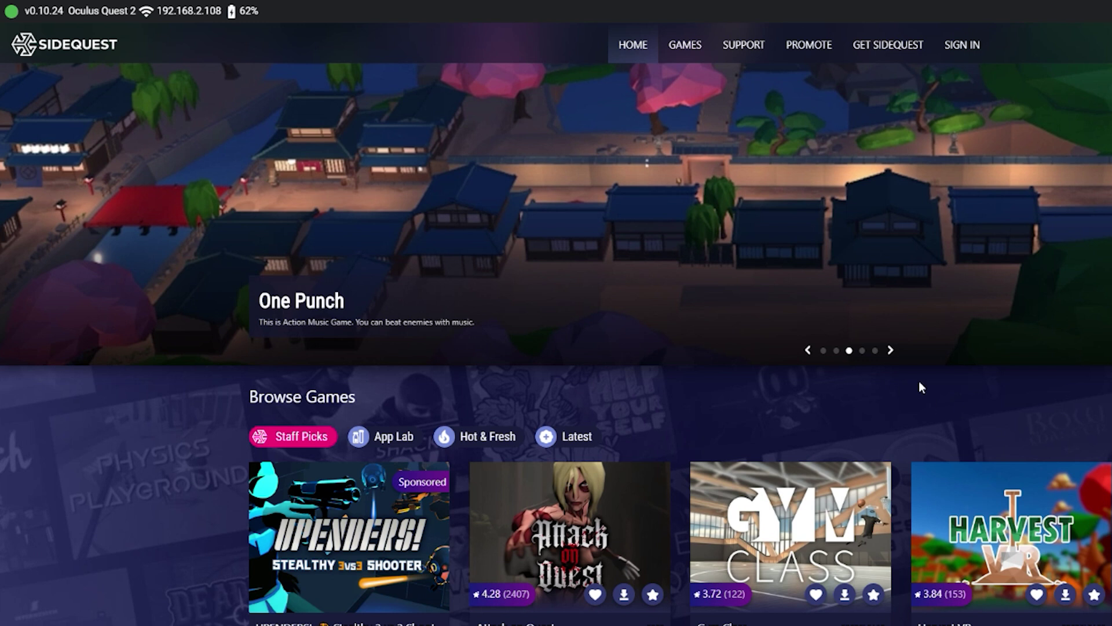
# Search SideQuest for QuestAppVersionSwitcher and open its app page with the sideload download option.
pyautogui.click(809, 351)
pyautogui.click(809, 350)
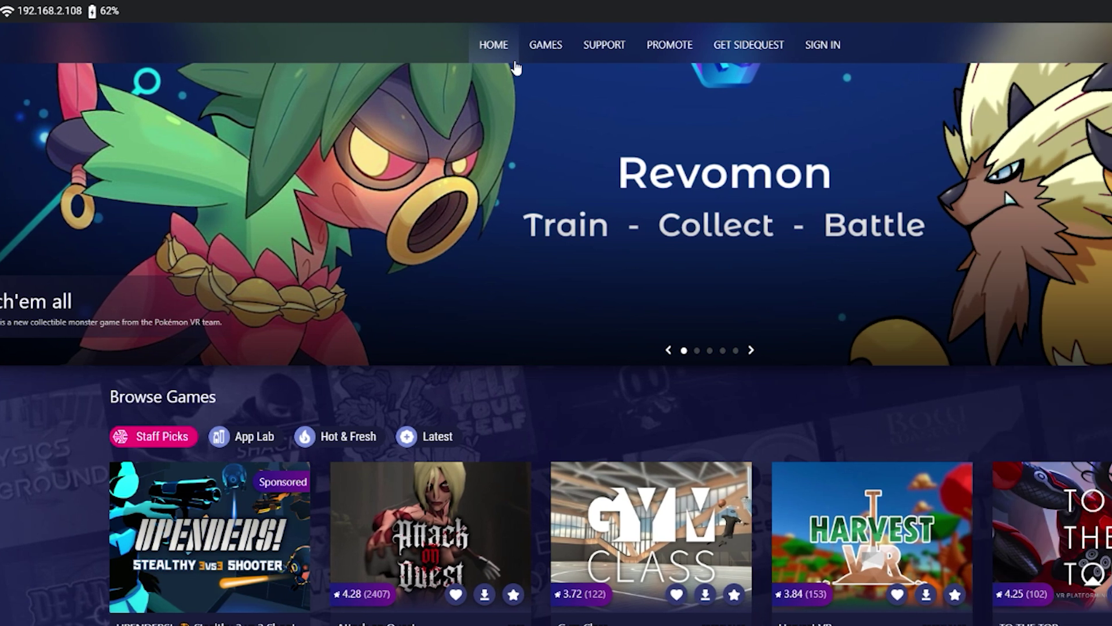
pyautogui.write('QuestAppVersionSwitcher')
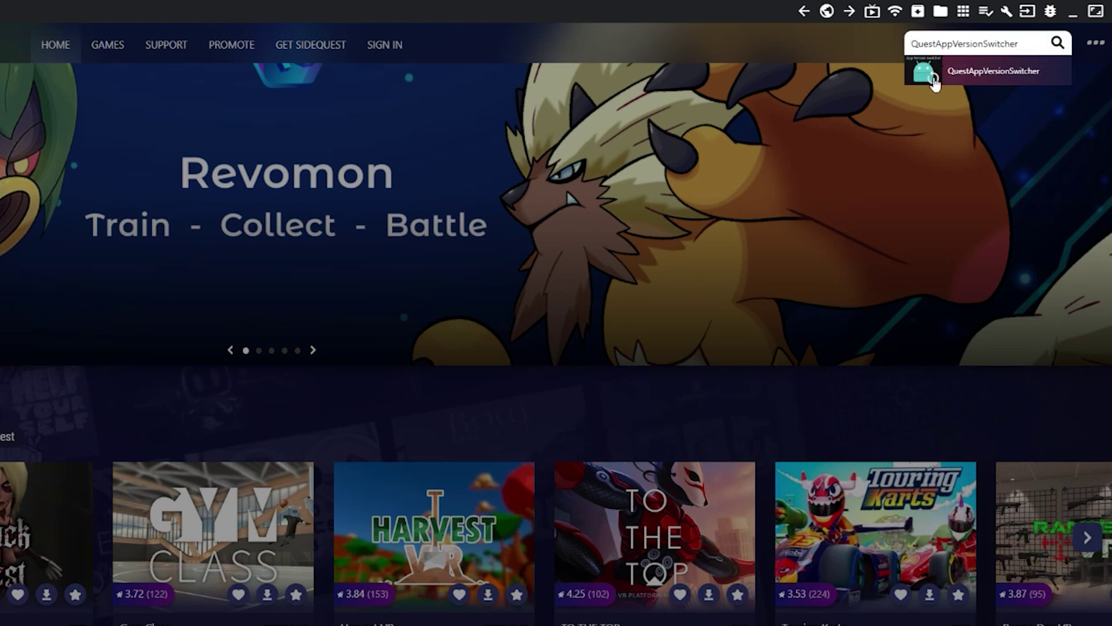
pyautogui.click(933, 79)
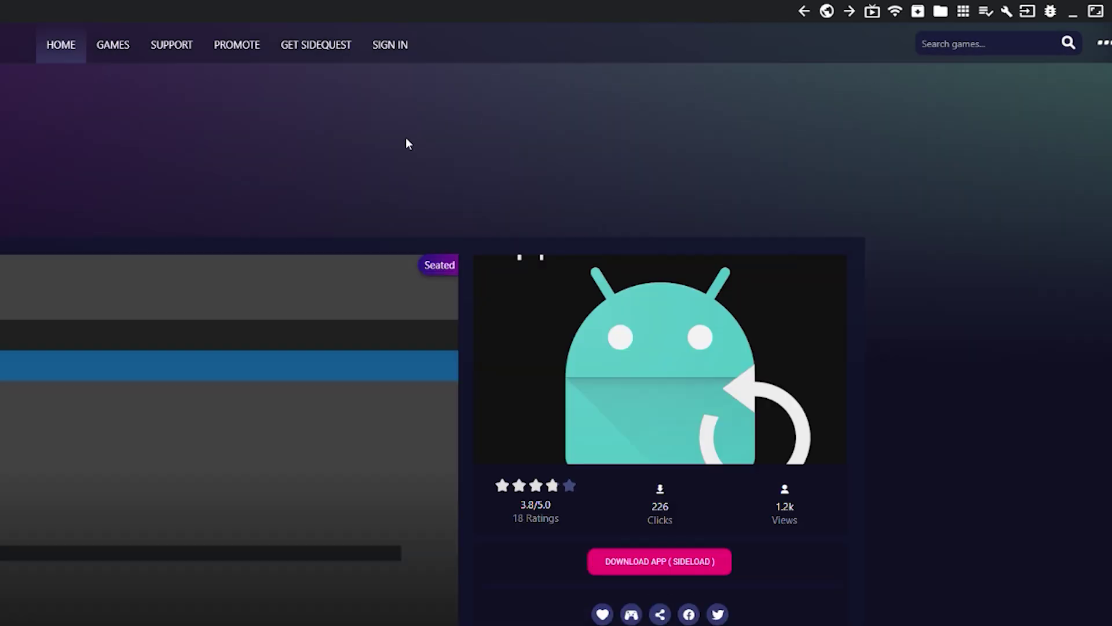
pyautogui.scroll(-1, 345, 172)
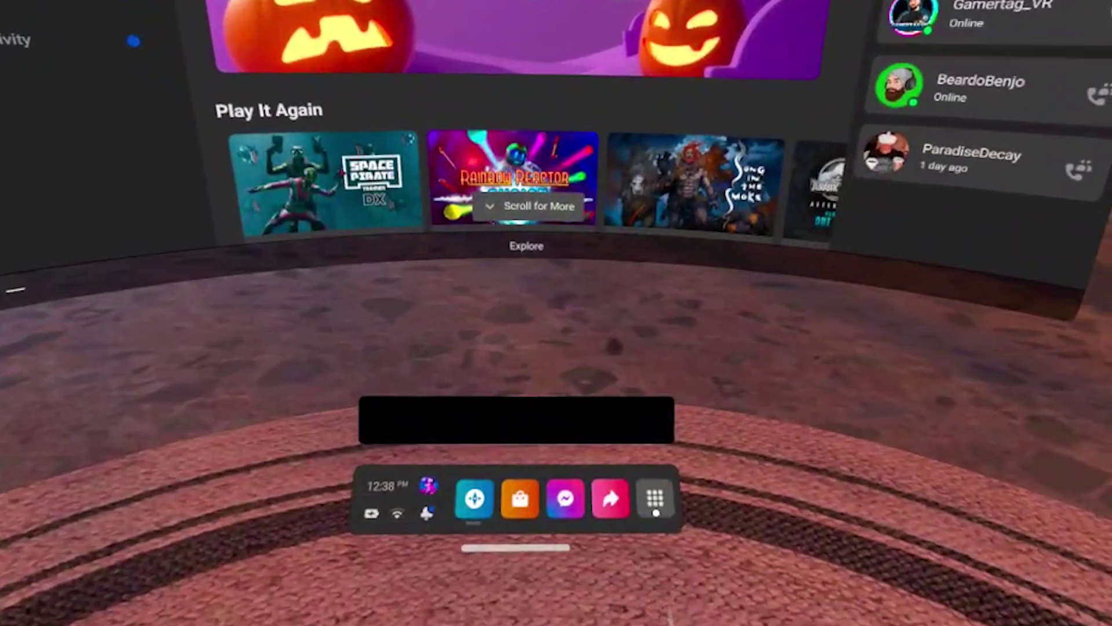
# Filter the Apps library to Unknown Sources and launch QuestAppVersionSwitcher.
pyautogui.click(653, 496)
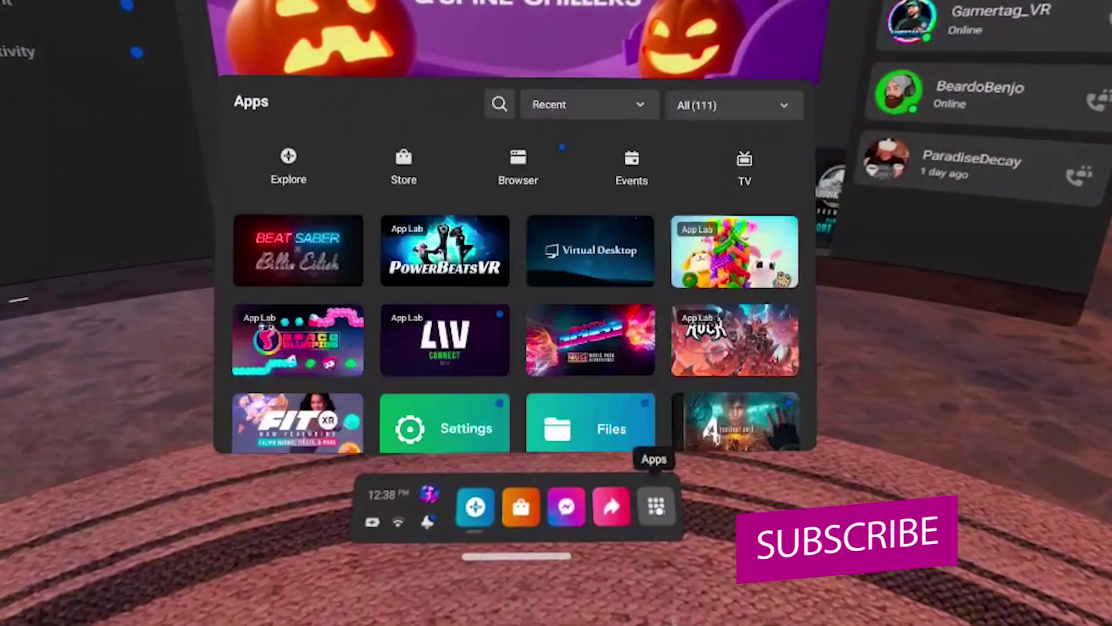
pyautogui.click(698, 170)
pyautogui.click(696, 428)
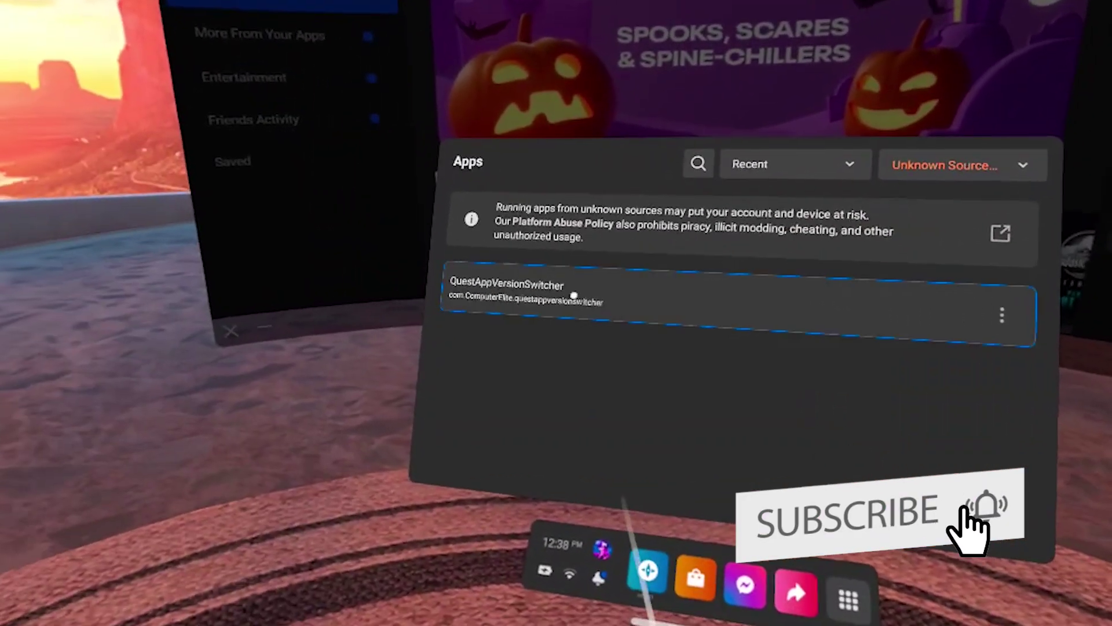
pyautogui.click(573, 295)
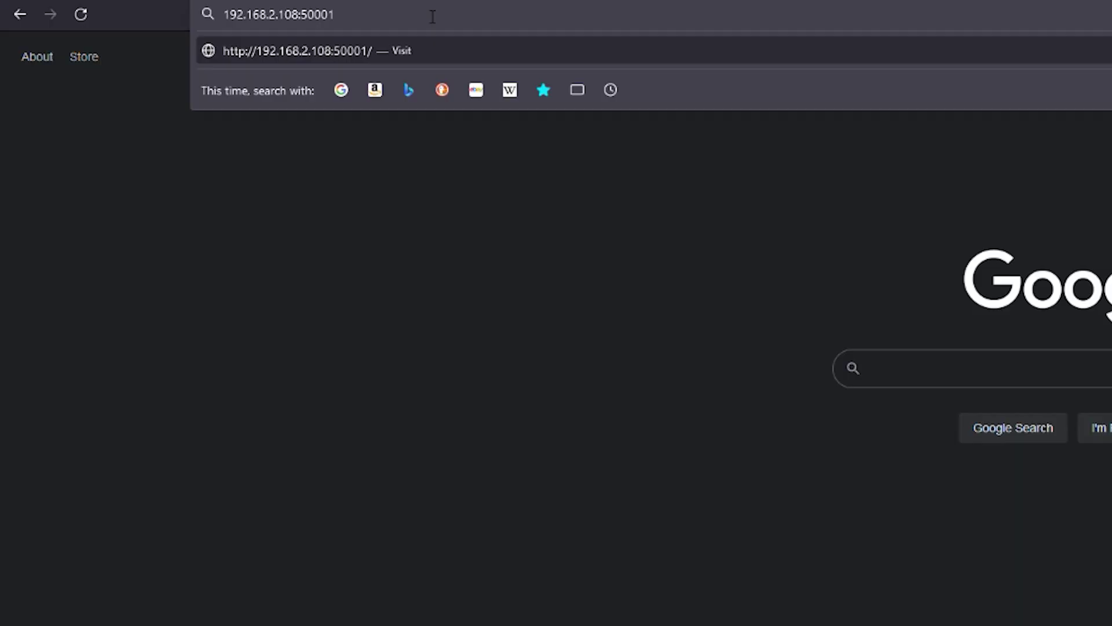
pyautogui.press('Return')
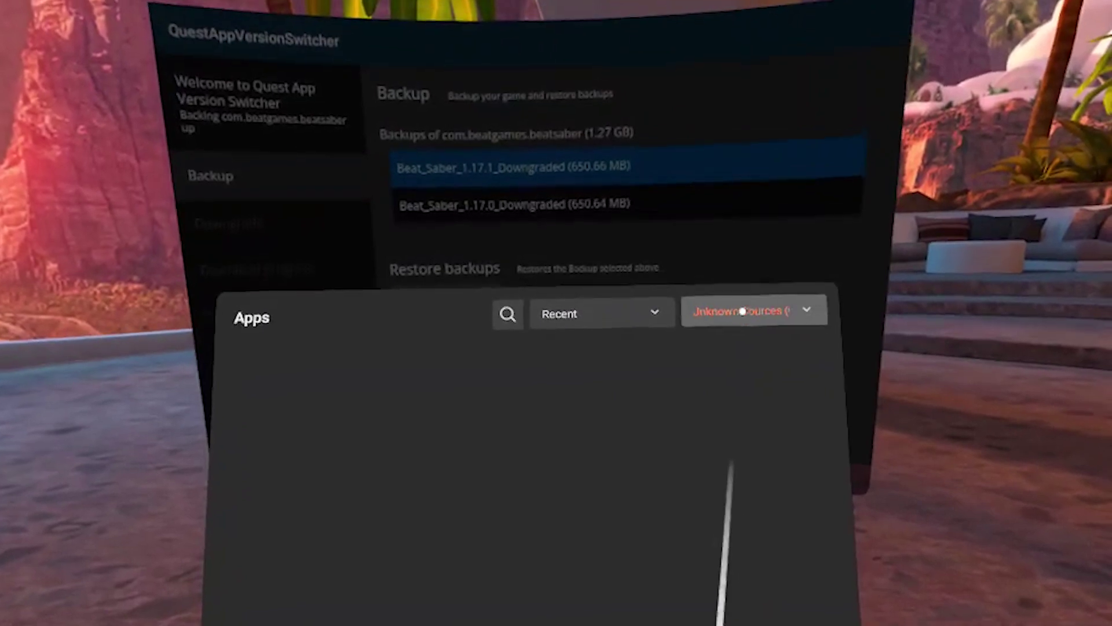
pyautogui.click(745, 310)
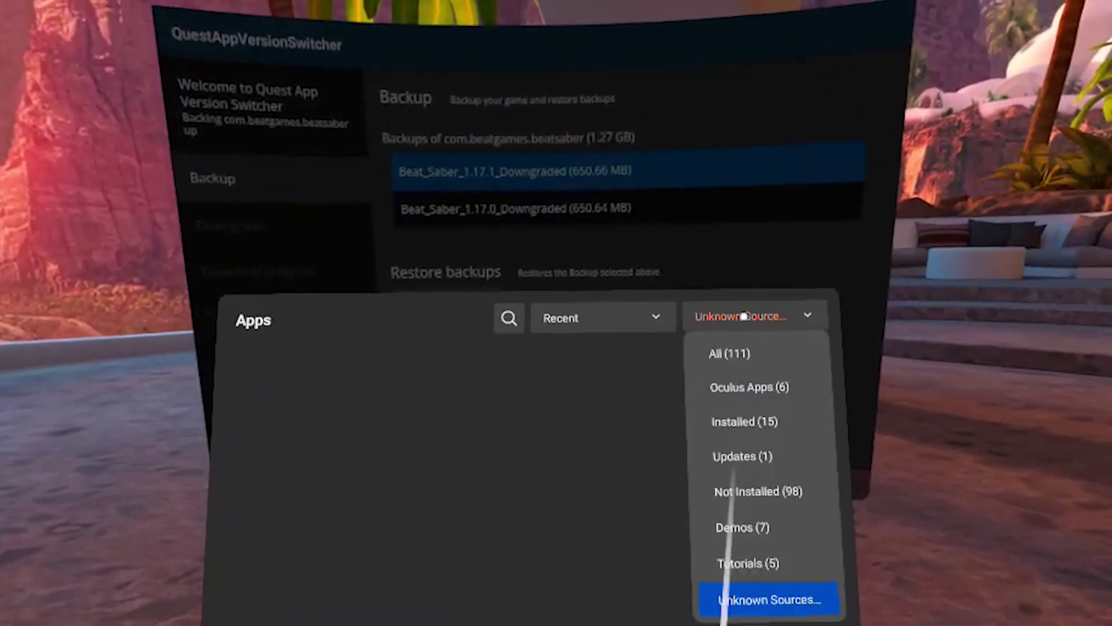
pyautogui.click(733, 352)
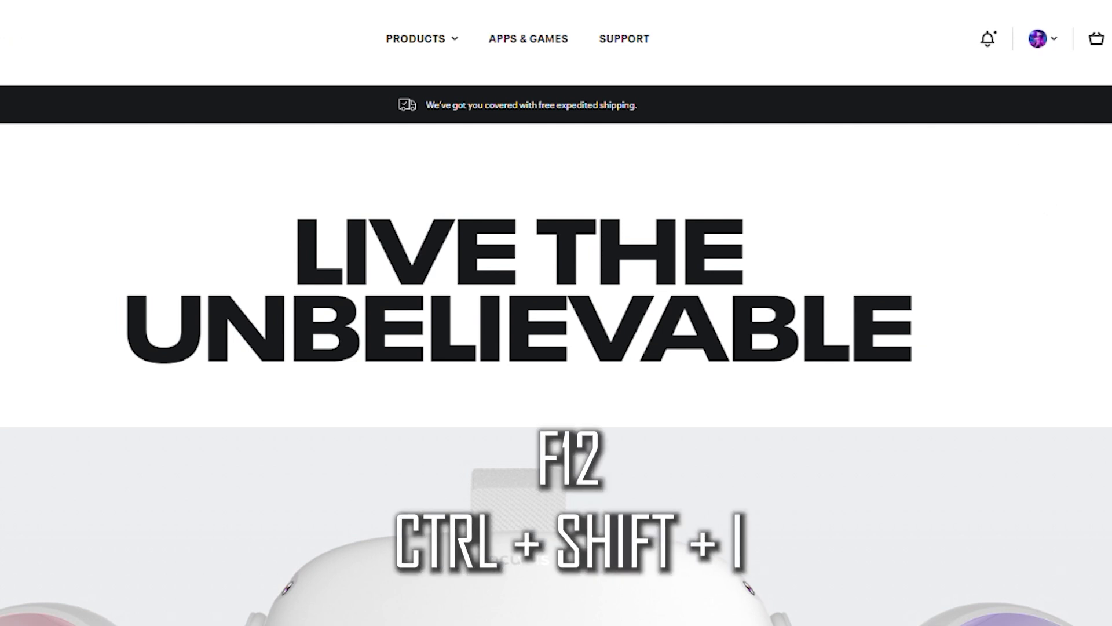
# Open DevTools on the Network view, reload the page, and filter requests by 'graphq'.
pyautogui.press('F12')
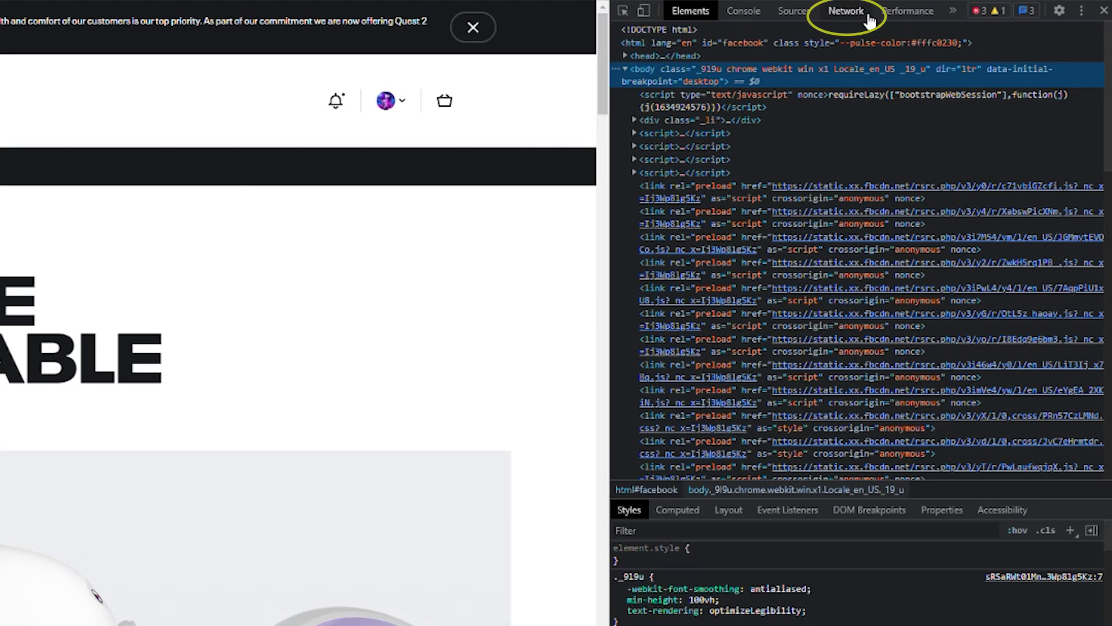
pyautogui.click(844, 13)
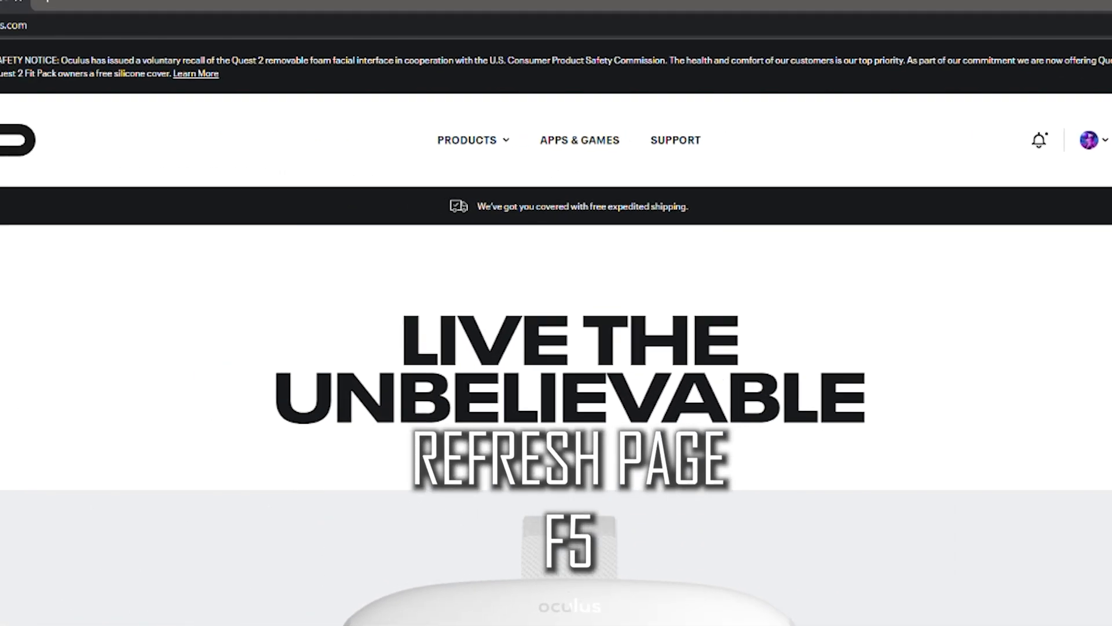
pyautogui.click(62, 34)
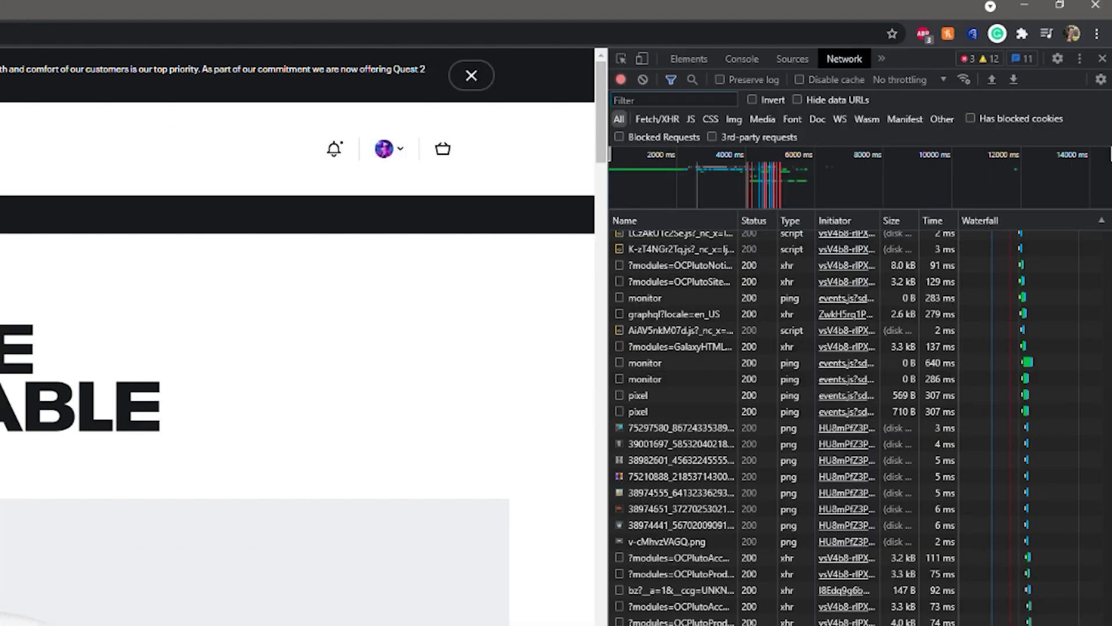
pyautogui.click(643, 101)
pyautogui.write('gra')
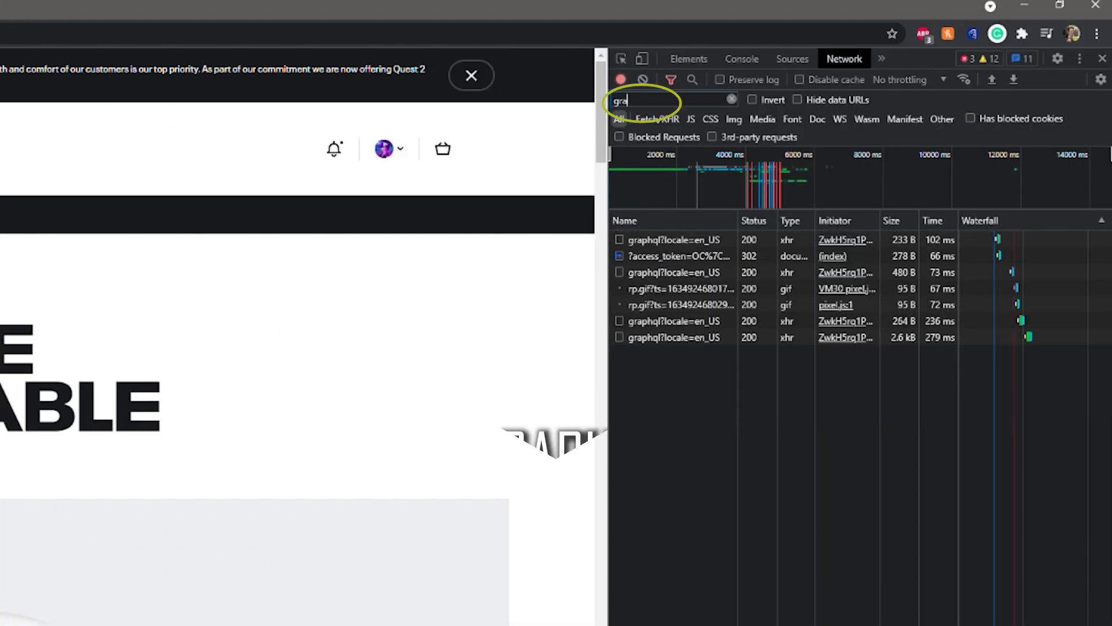
pyautogui.write('phql')
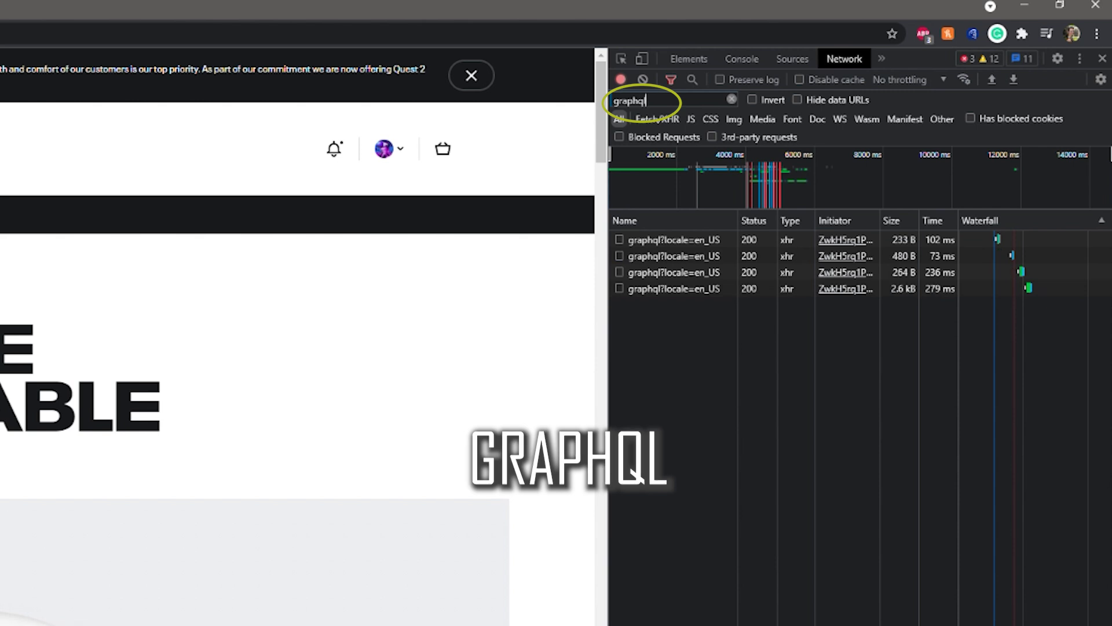
# Inspect the last graphql request's Headers and select access_token in its Form Data.
pyautogui.click(697, 290)
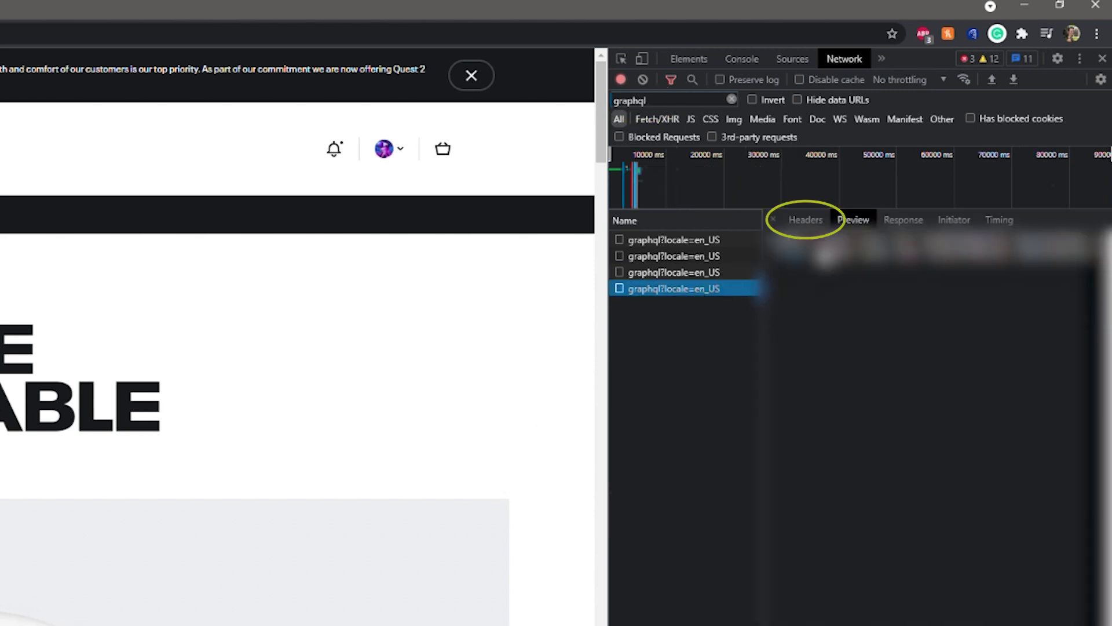
pyautogui.click(813, 227)
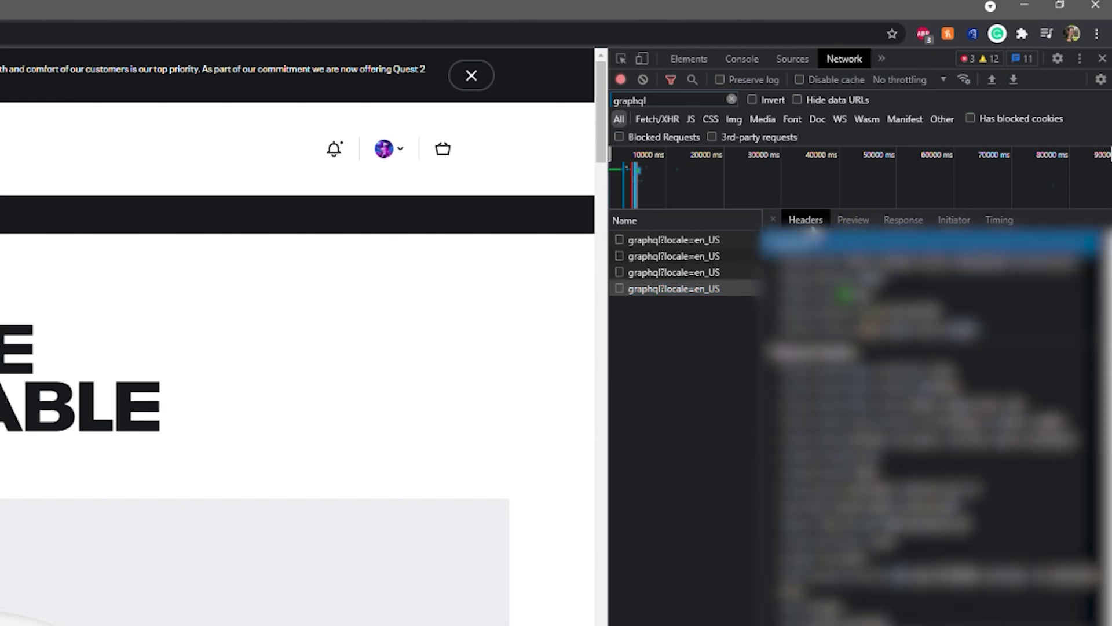
pyautogui.scroll(-5, 926, 457)
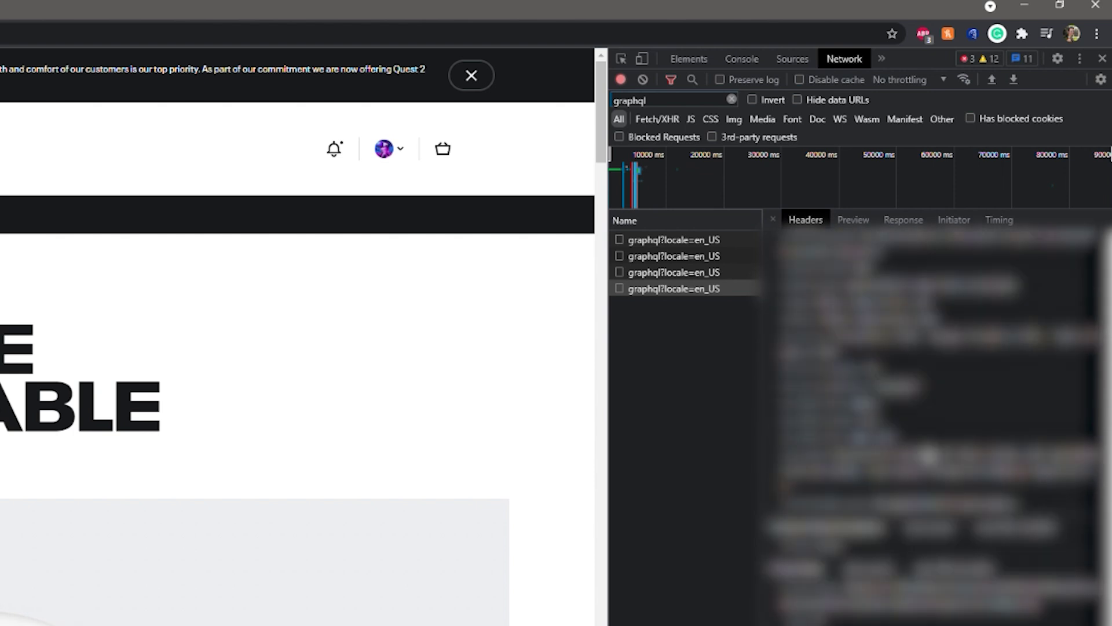
pyautogui.scroll(-5, 927, 455)
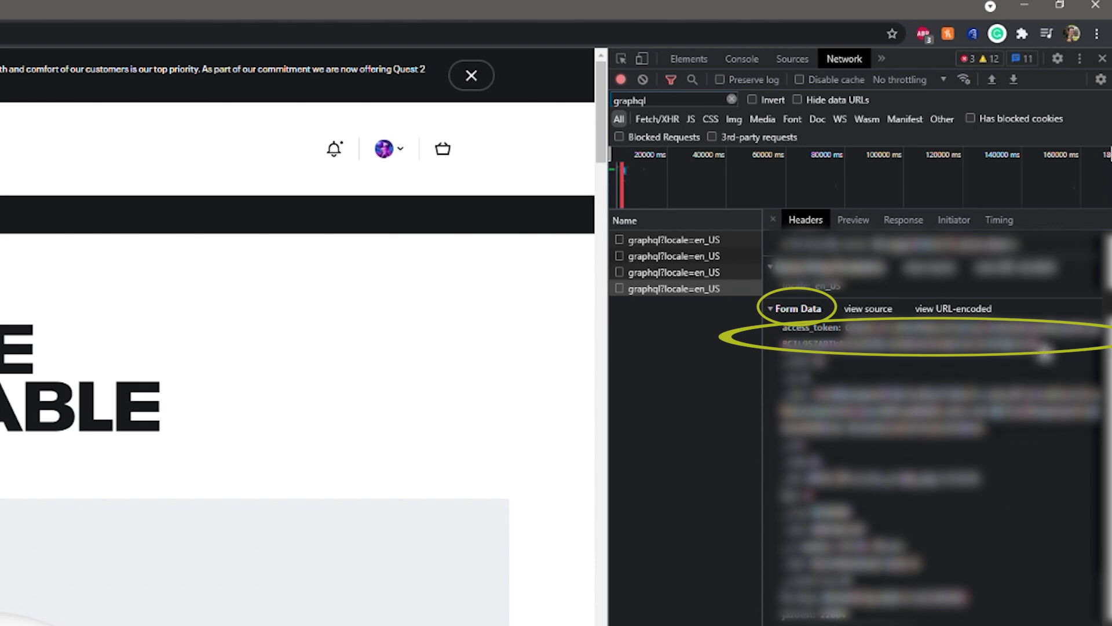
pyautogui.click(929, 343)
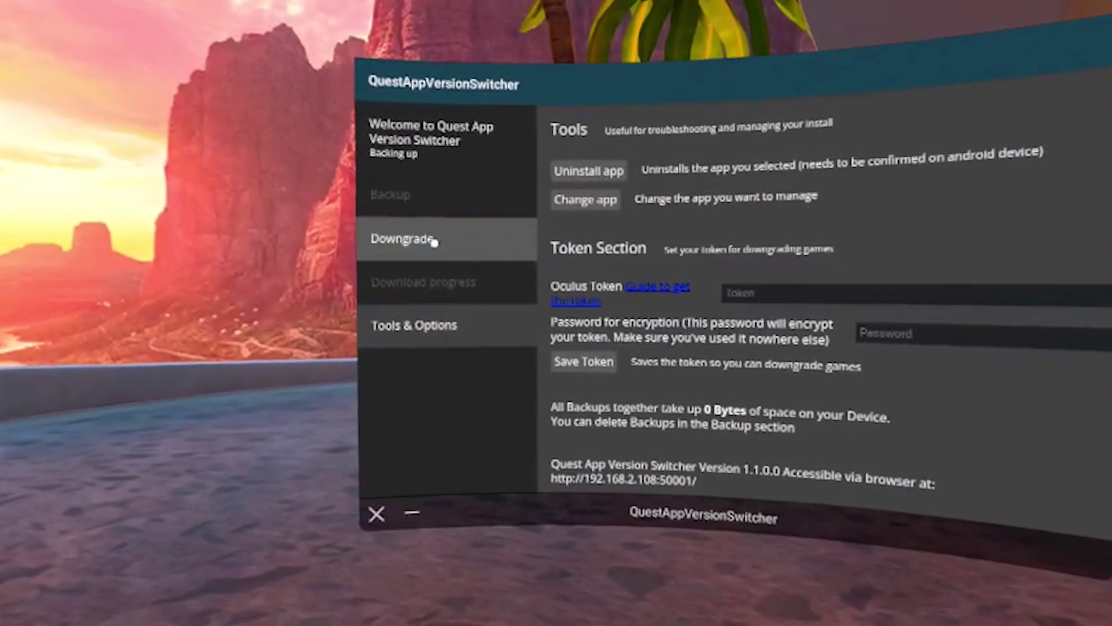
# On the Downgrade page, list Beat Saber versions and request version 1.17.1.
pyautogui.click(430, 236)
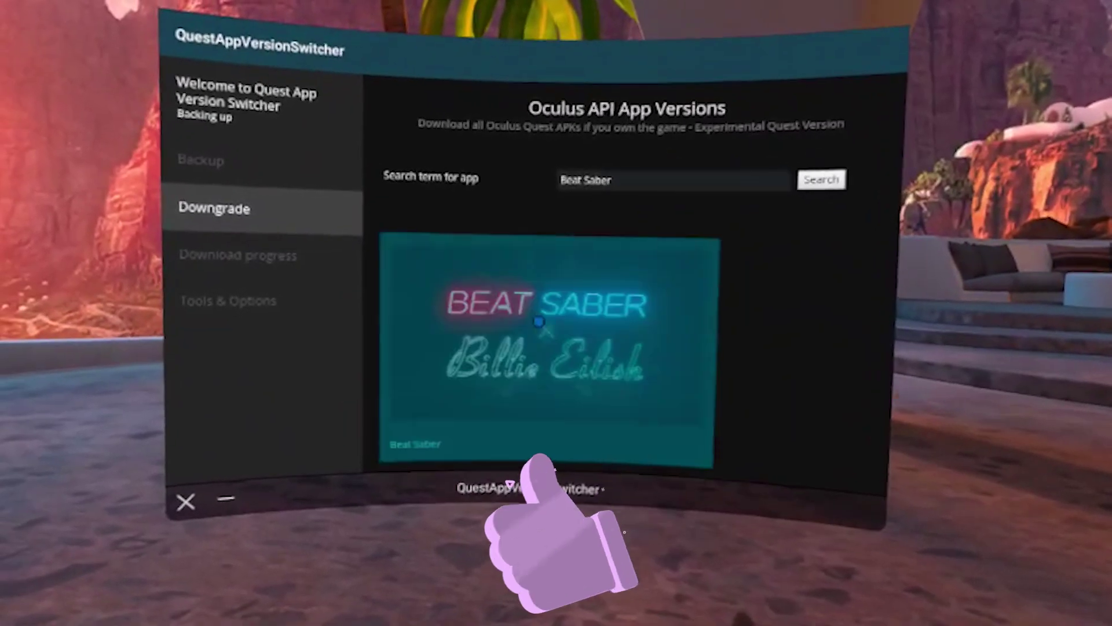
pyautogui.click(550, 324)
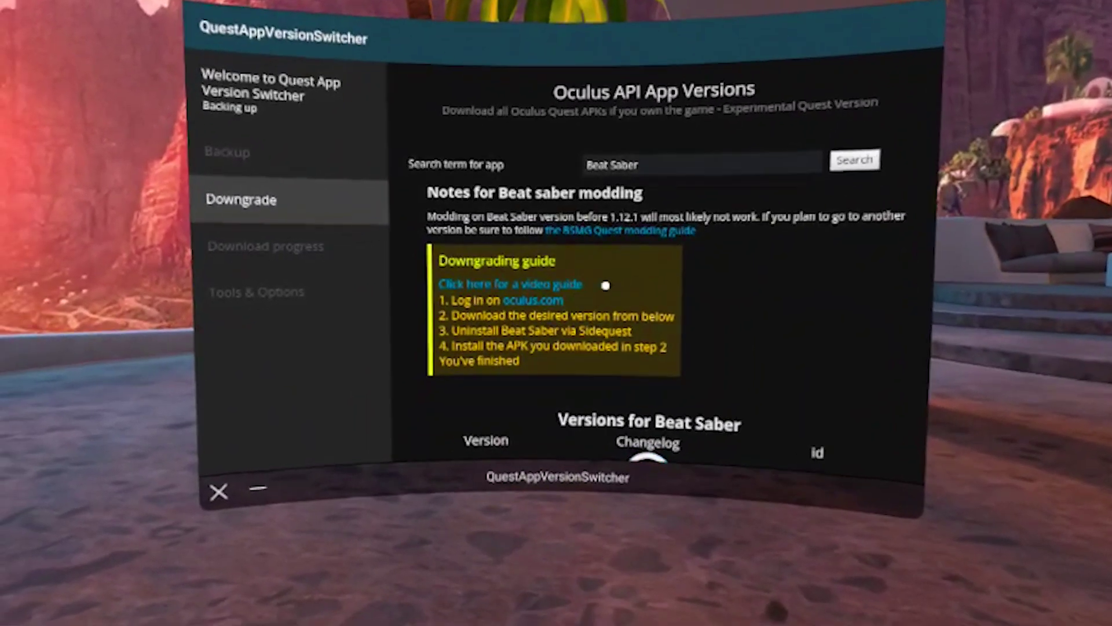
pyautogui.scroll(-10, 638, 275)
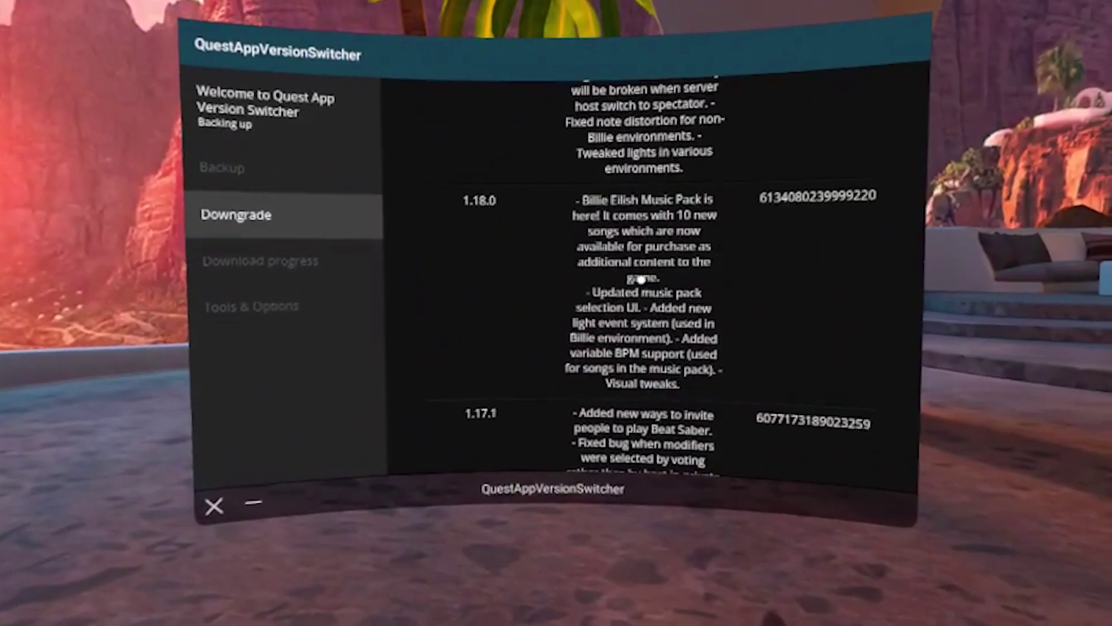
pyautogui.scroll(-5, 530, 229)
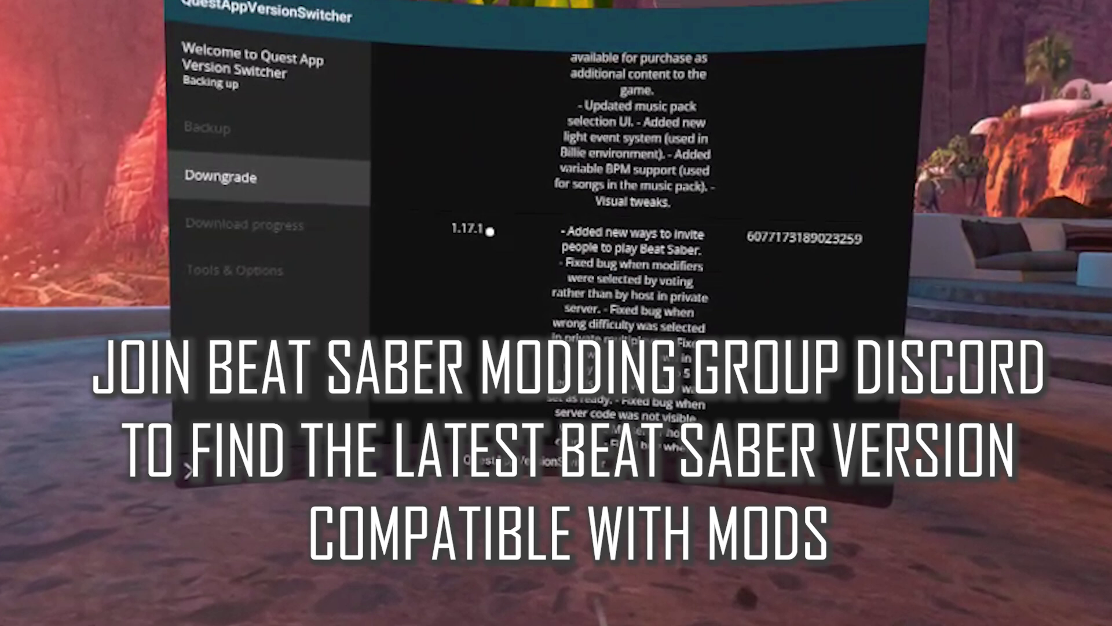
pyautogui.click(489, 231)
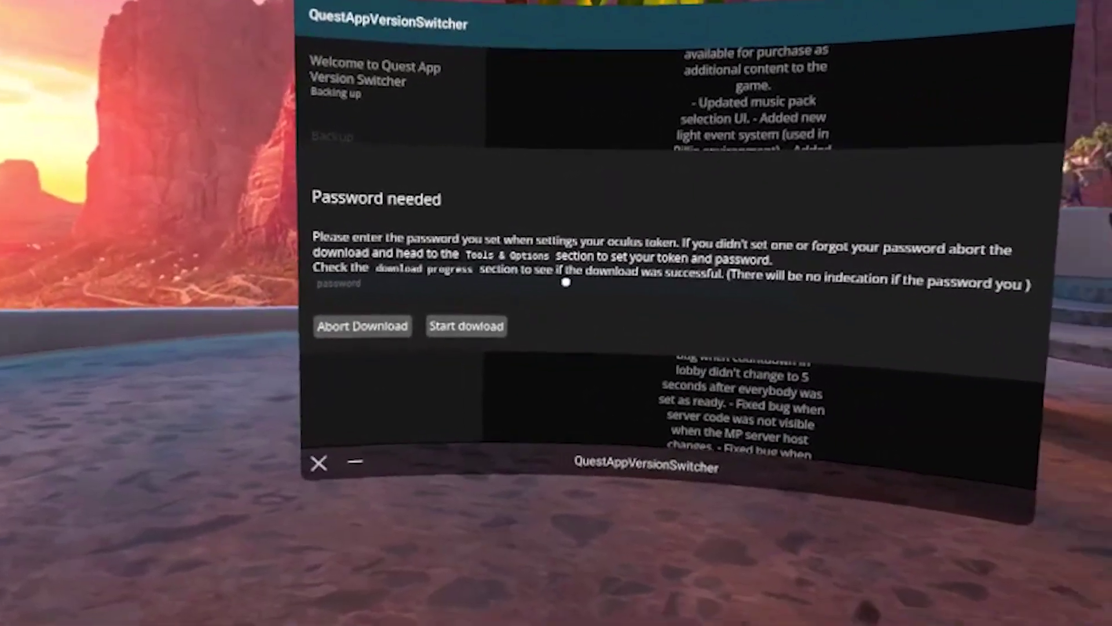
# Paste the token encryption password, start the 1.17.1 download, and view its progress.
pyautogui.click(566, 282)
pyautogui.hotkey('ctrl', 'v')
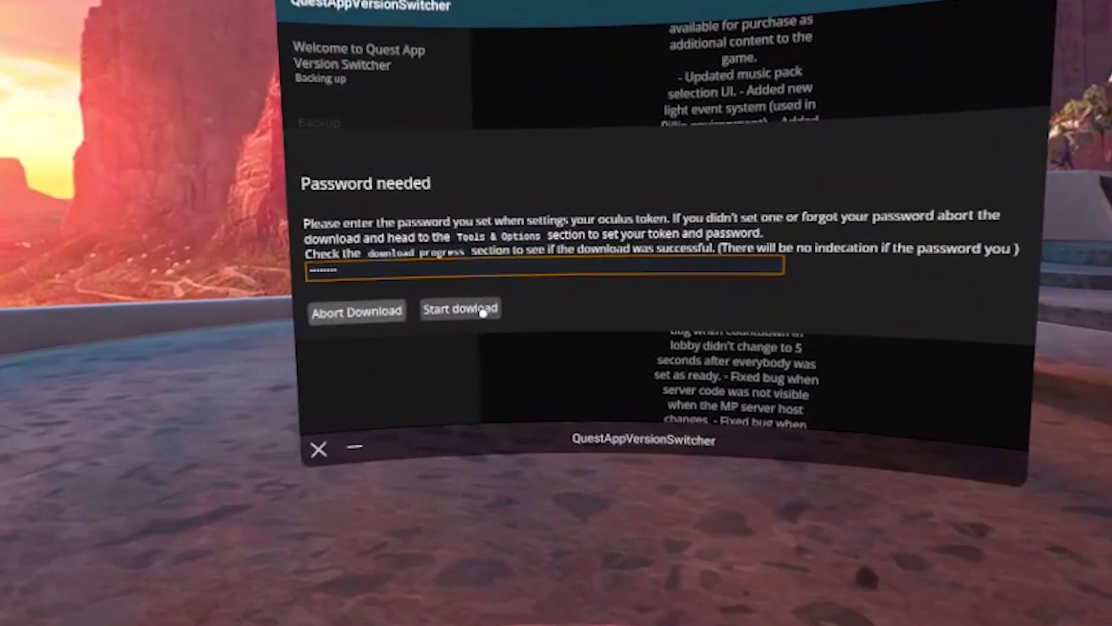
pyautogui.click(482, 312)
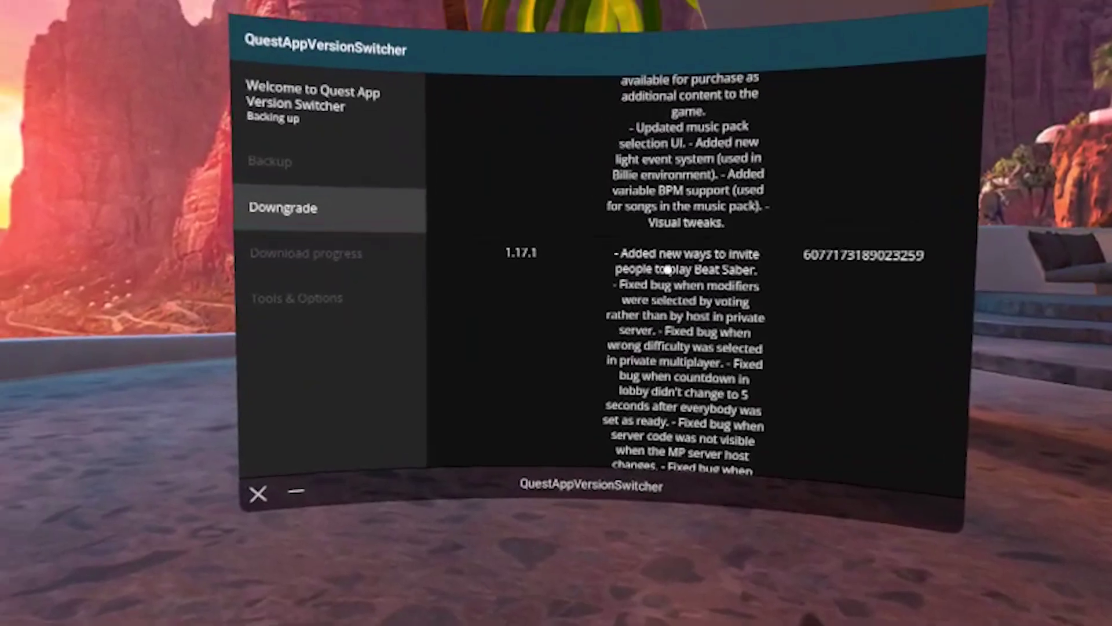
pyautogui.click(424, 270)
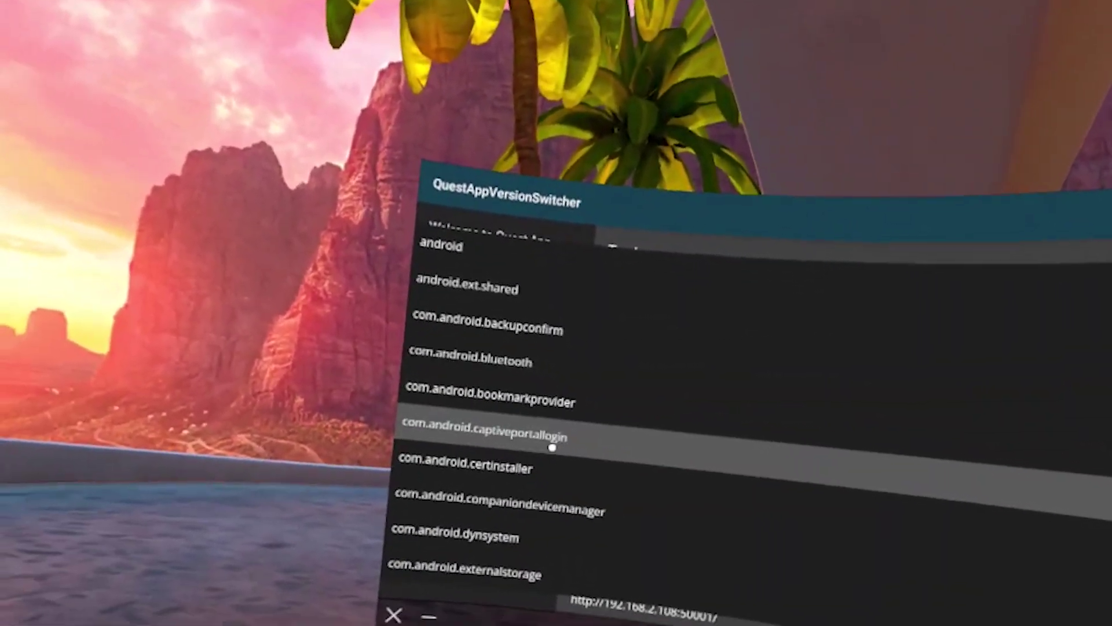
# Make com.beatgames.beatsaber the managed app and select its Beat_Saber_1.17.1_Downgraded backup.
pyautogui.scroll(-10, 588, 442)
pyautogui.scroll(-10, 557, 444)
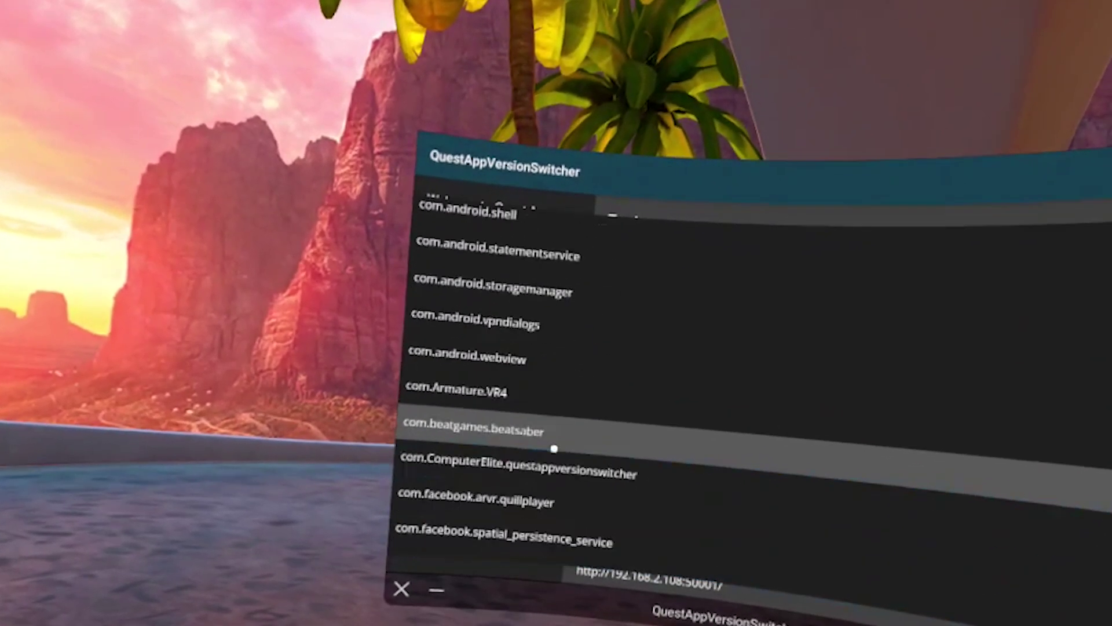
pyautogui.click(554, 448)
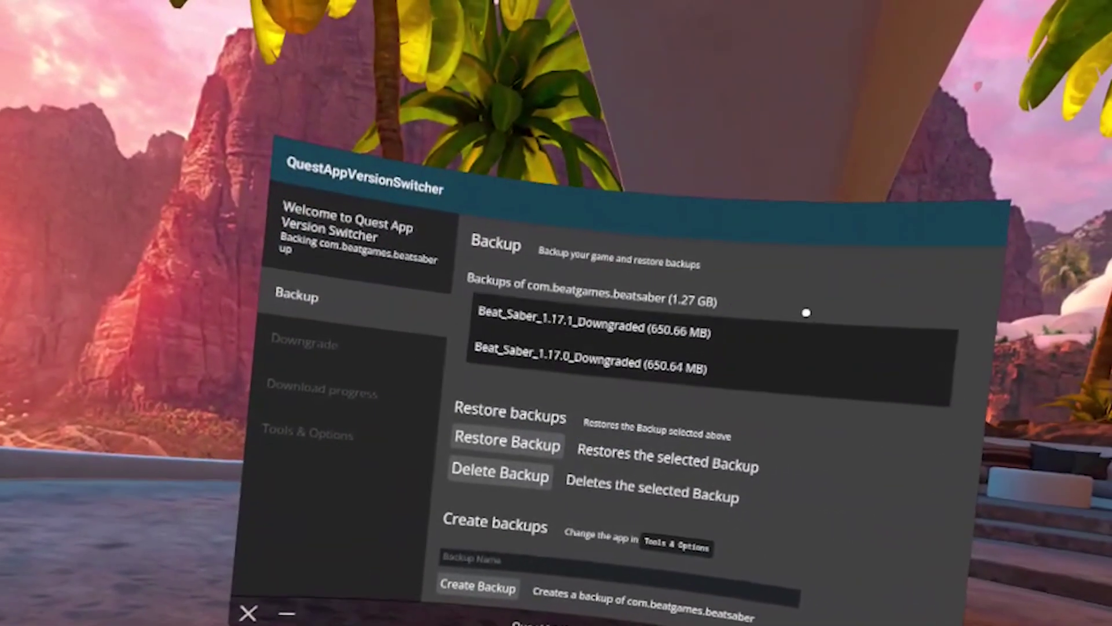
pyautogui.scroll(-2, 685, 328)
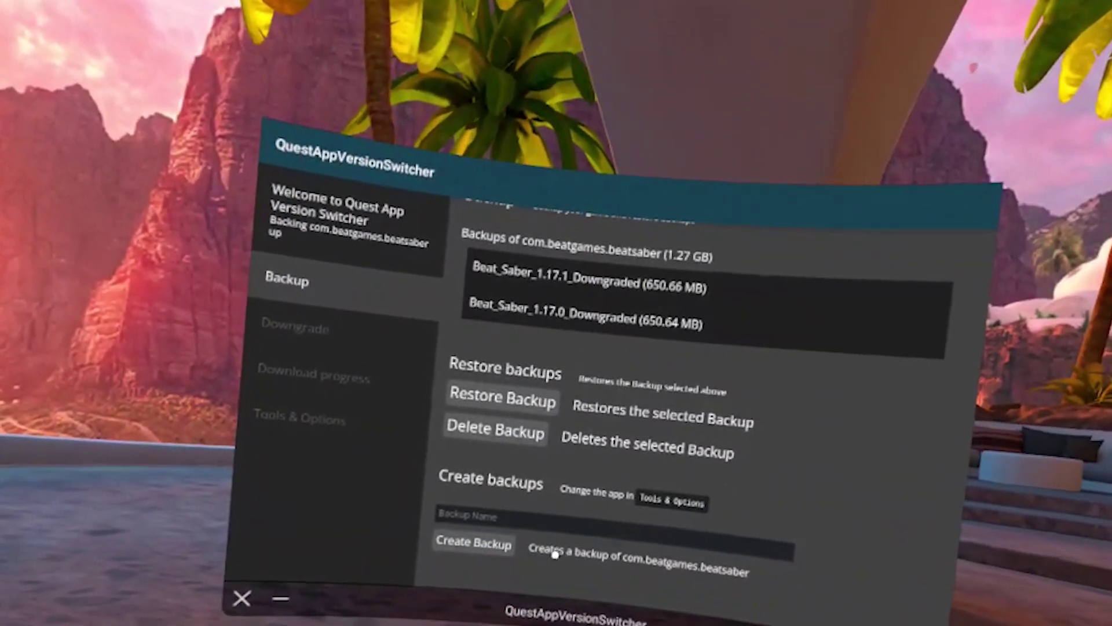
pyautogui.scroll(2, 555, 554)
pyautogui.click(585, 301)
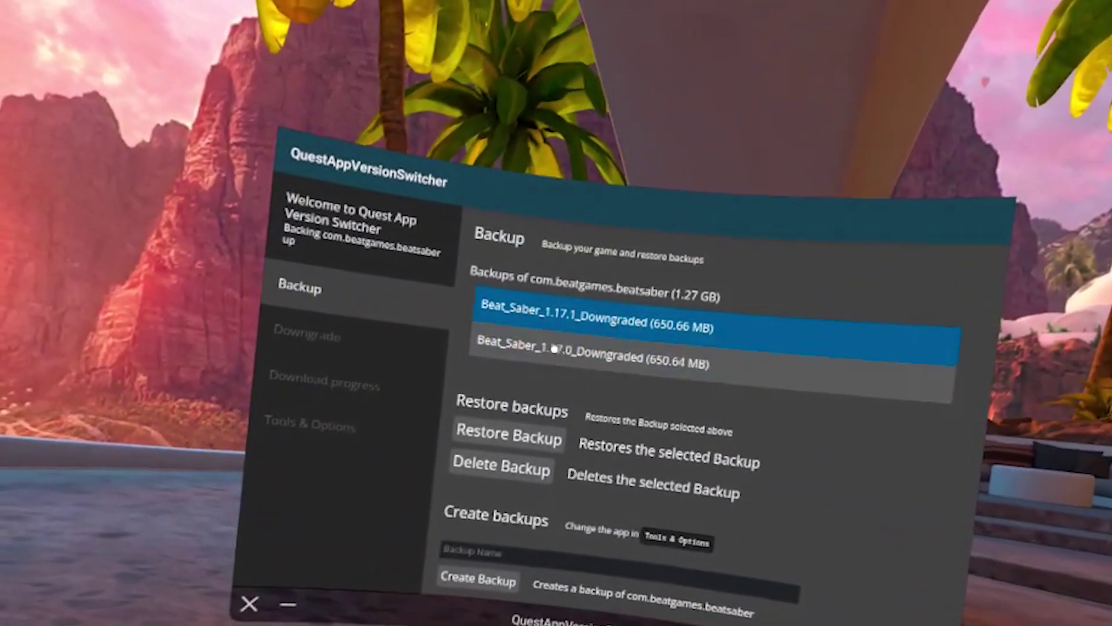
# Create a Beat Saber backup named bsbackup, removing the forbidden space from the name.
pyautogui.click(535, 429)
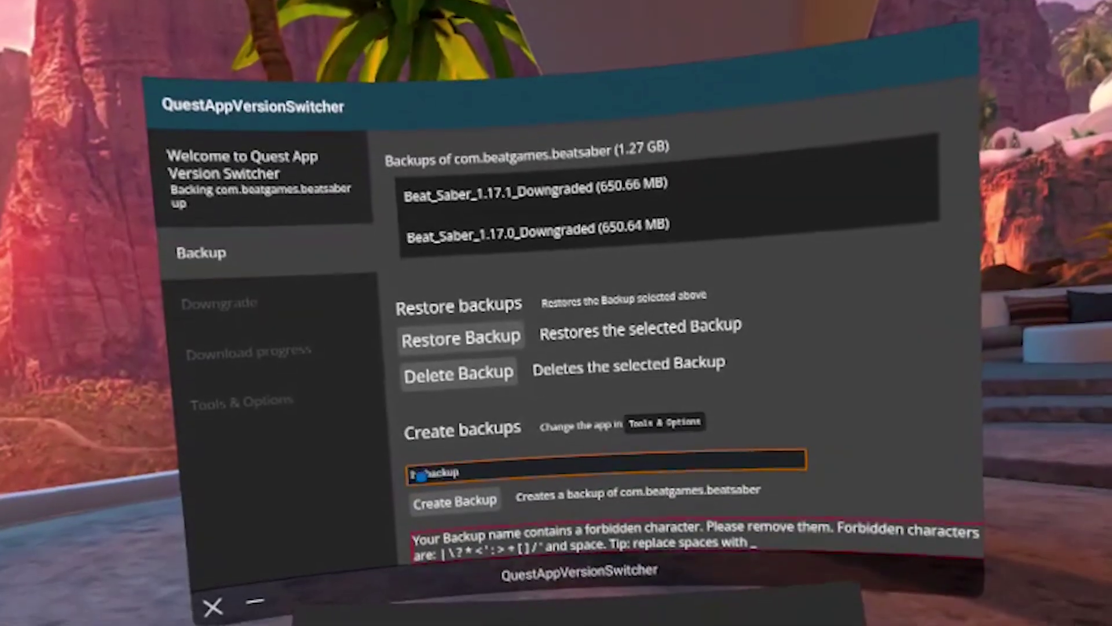
pyautogui.press('BackSpace')
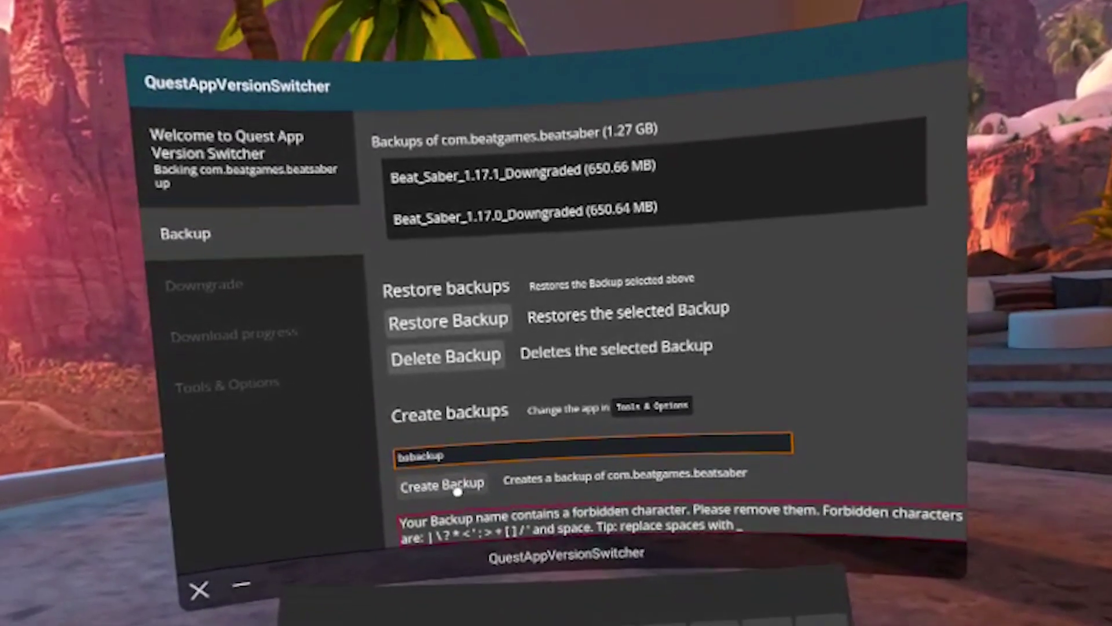
pyautogui.click(446, 486)
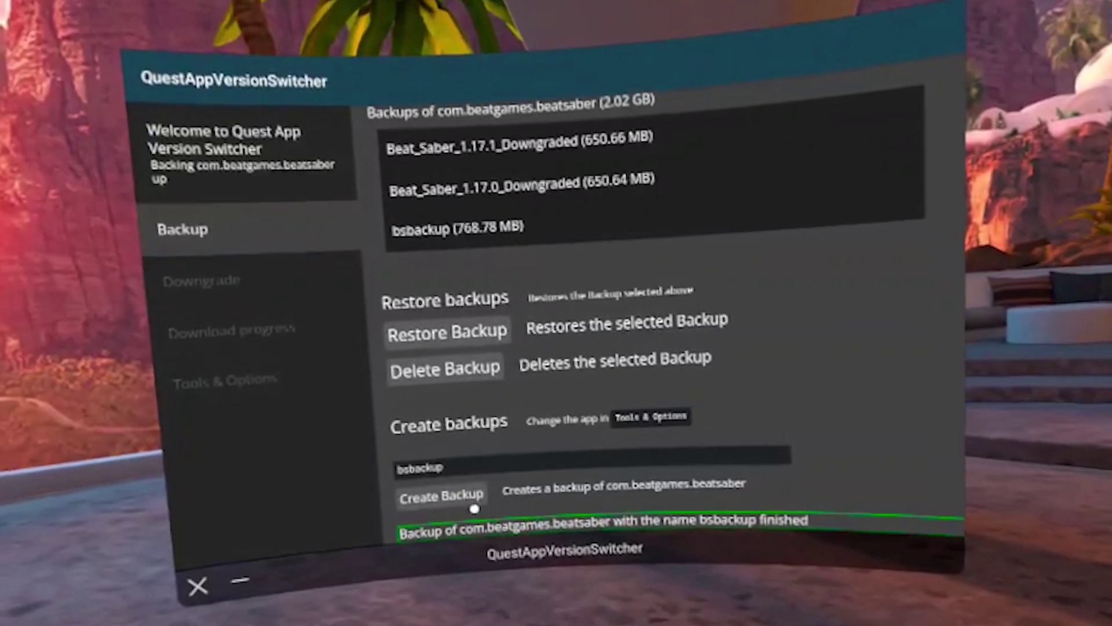
pyautogui.click(226, 379)
# Switch the managed app to com.kluge.SynthRiders.
pyautogui.click(499, 231)
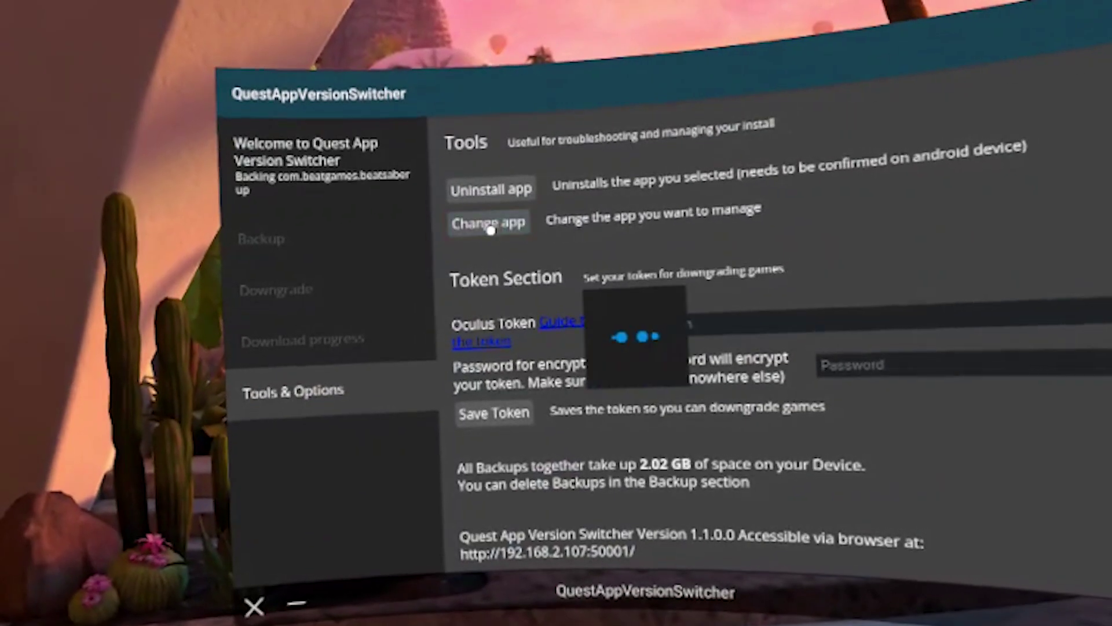
pyautogui.scroll(-5, 440, 275)
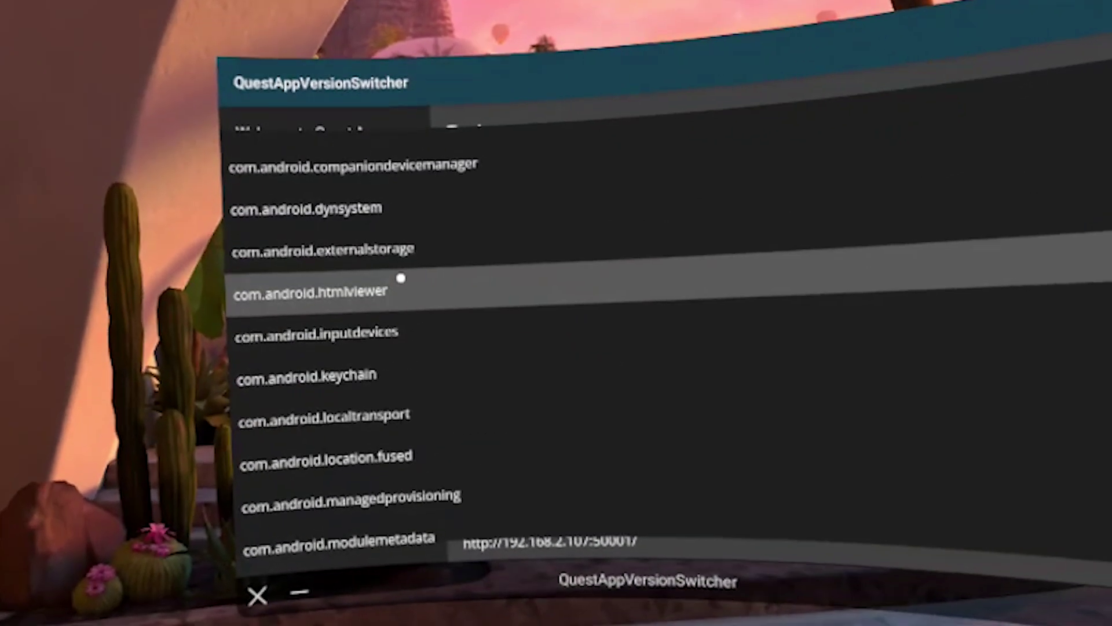
pyautogui.scroll(-10, 427, 313)
pyautogui.scroll(-20, 426, 331)
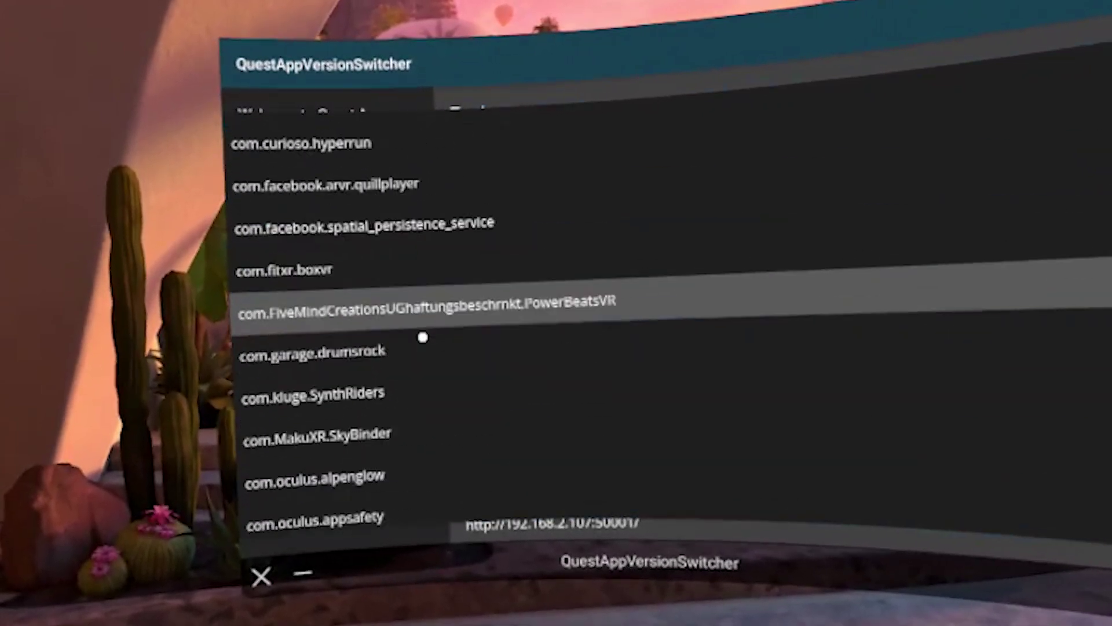
pyautogui.scroll(10, 441, 351)
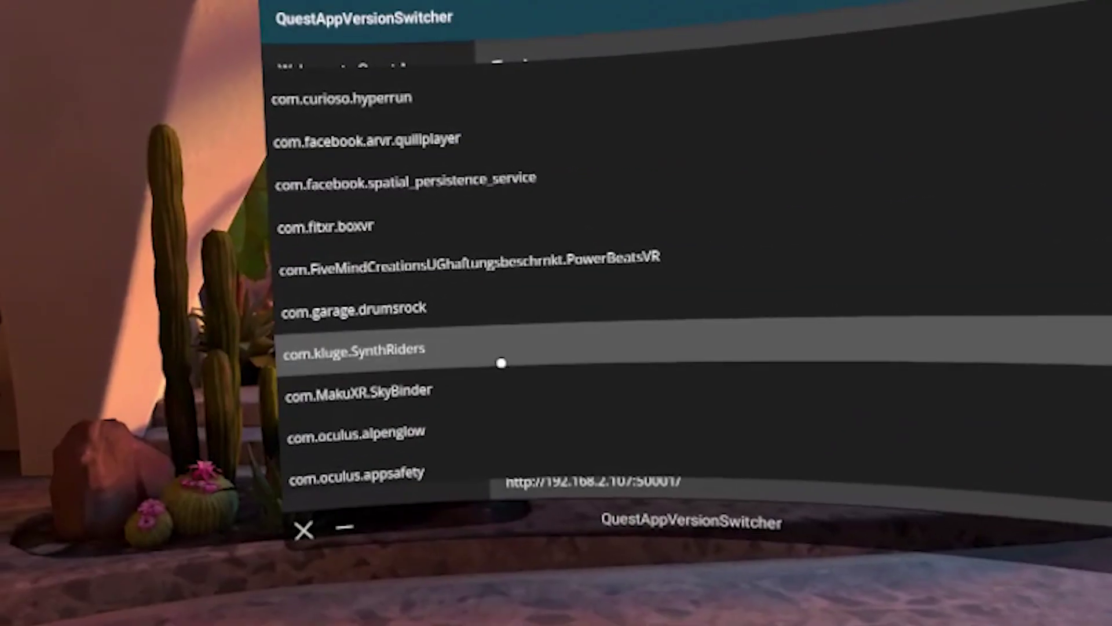
pyautogui.click(490, 359)
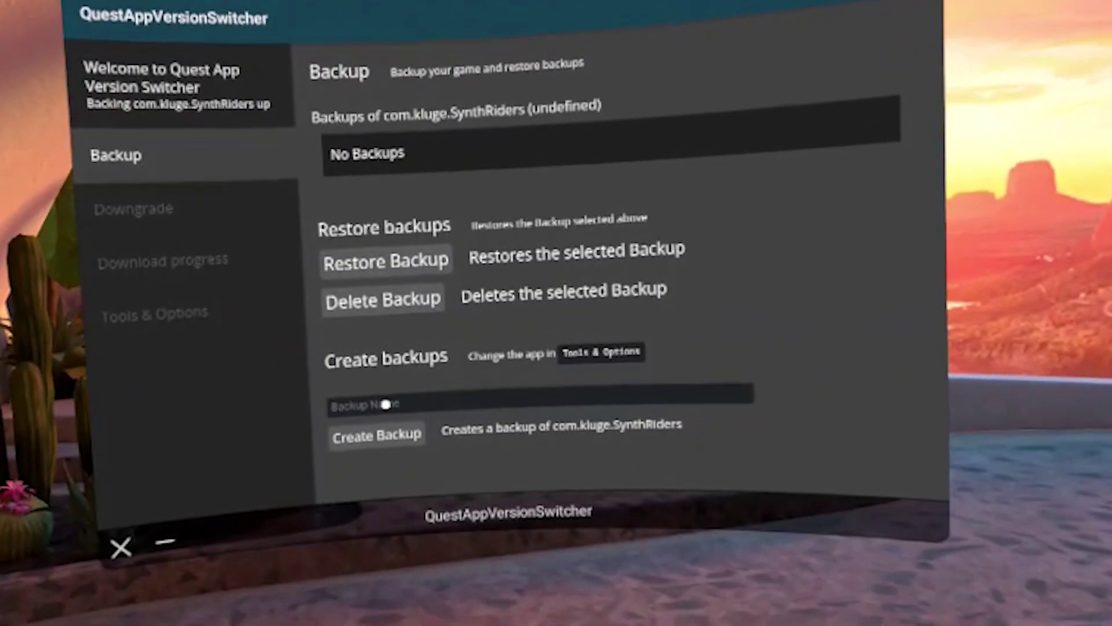
# Name a new backup synthriders.backup and start creating it.
pyautogui.click(385, 403)
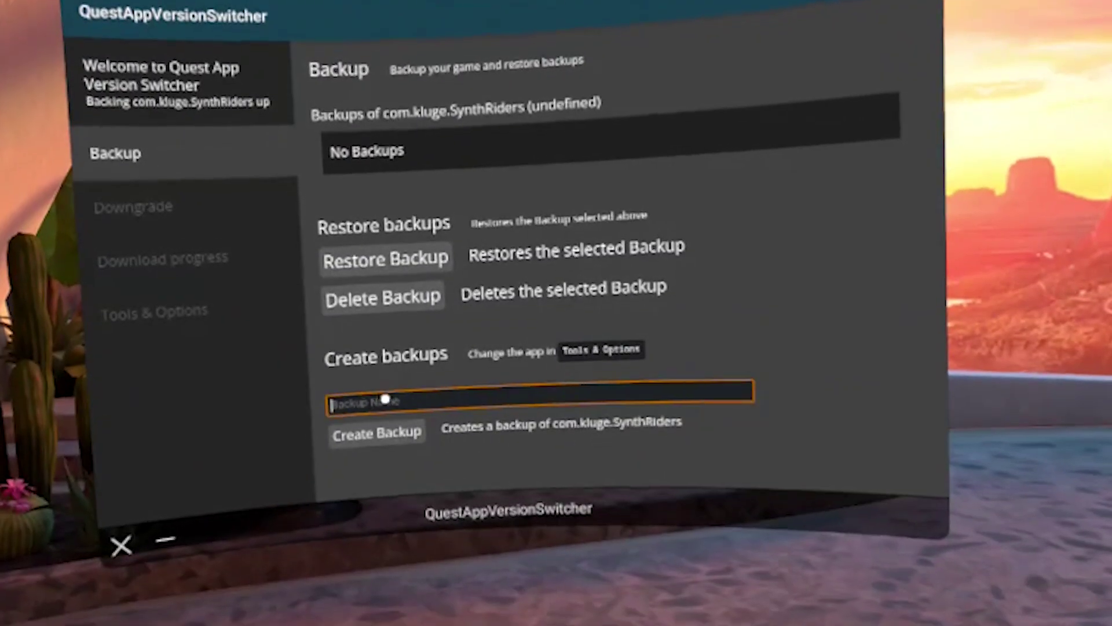
pyautogui.write('synthriders.backup')
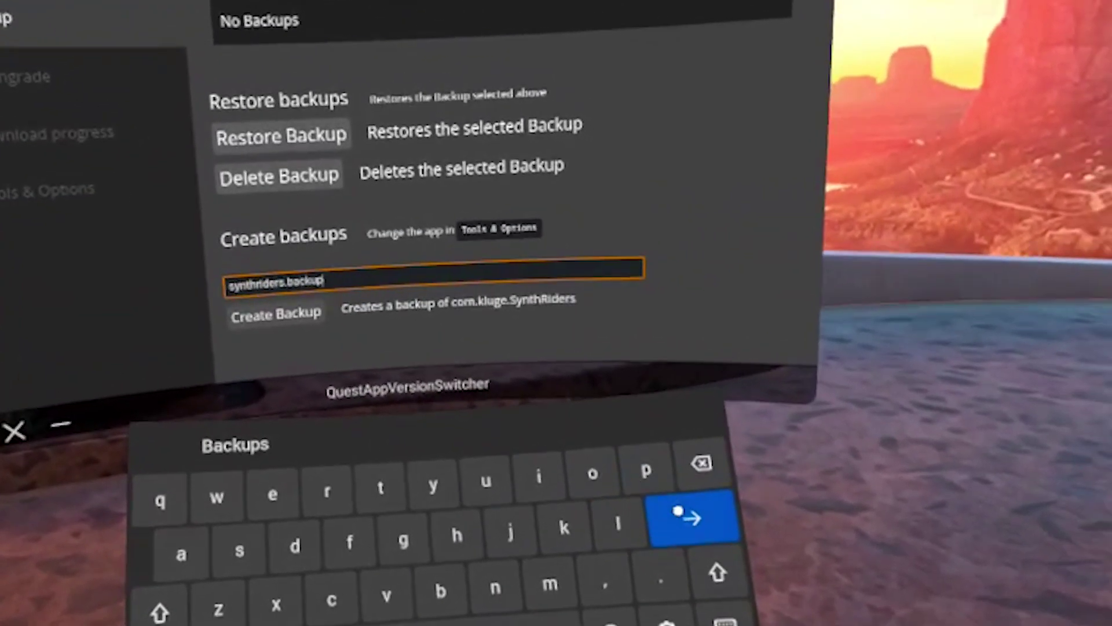
pyautogui.click(677, 510)
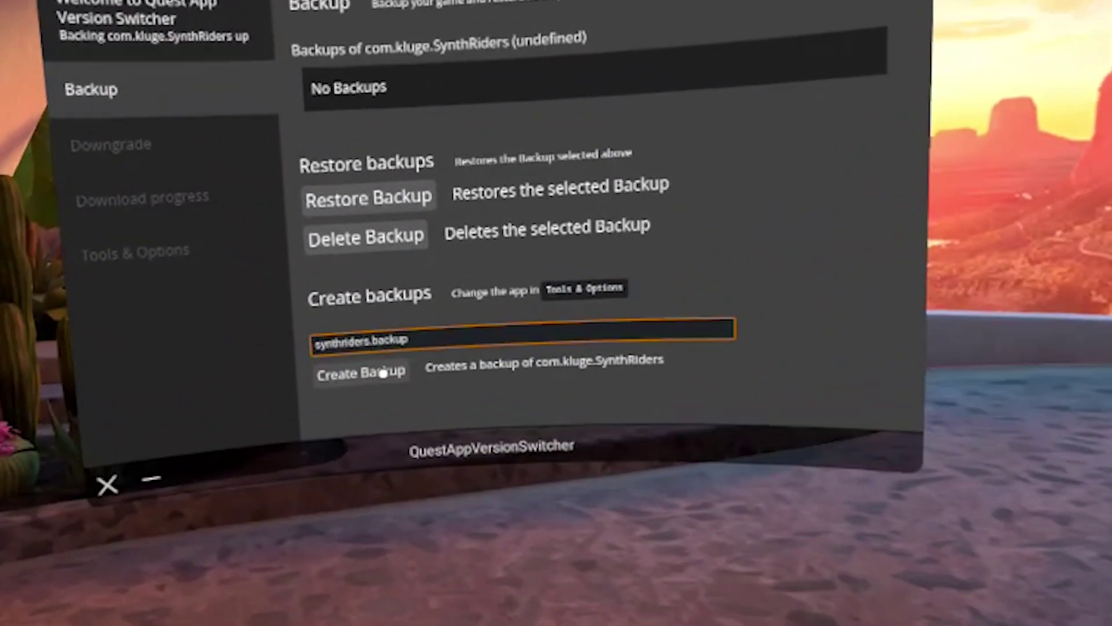
pyautogui.click(383, 372)
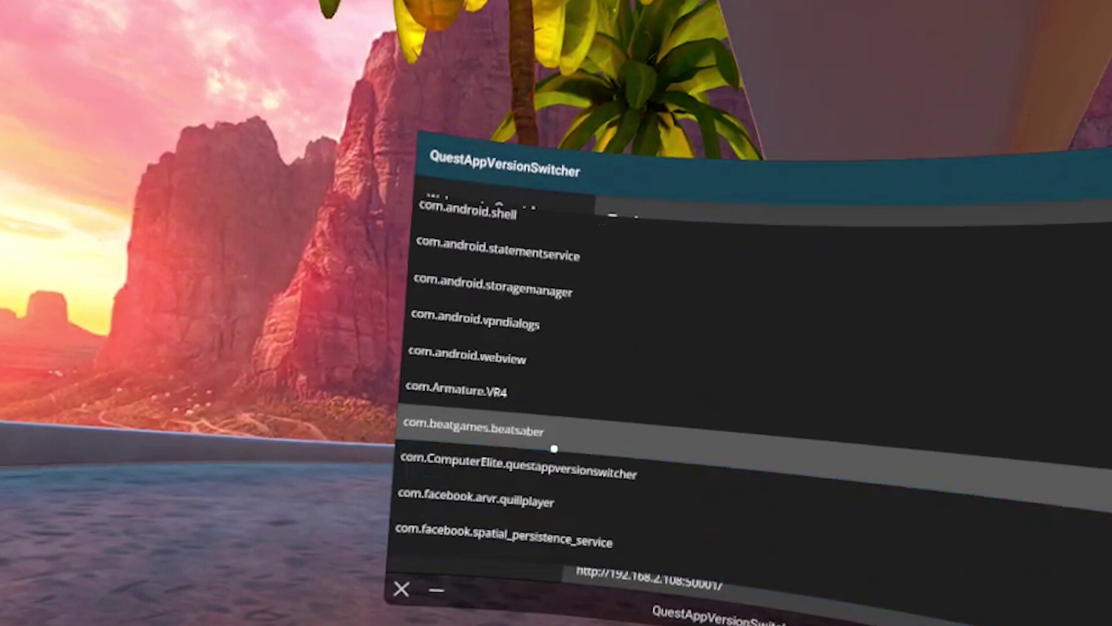
# Switch back to com.beatgames.beatsaber and start restoring Beat_Saber_1.17.1_Downgraded.
pyautogui.click(554, 448)
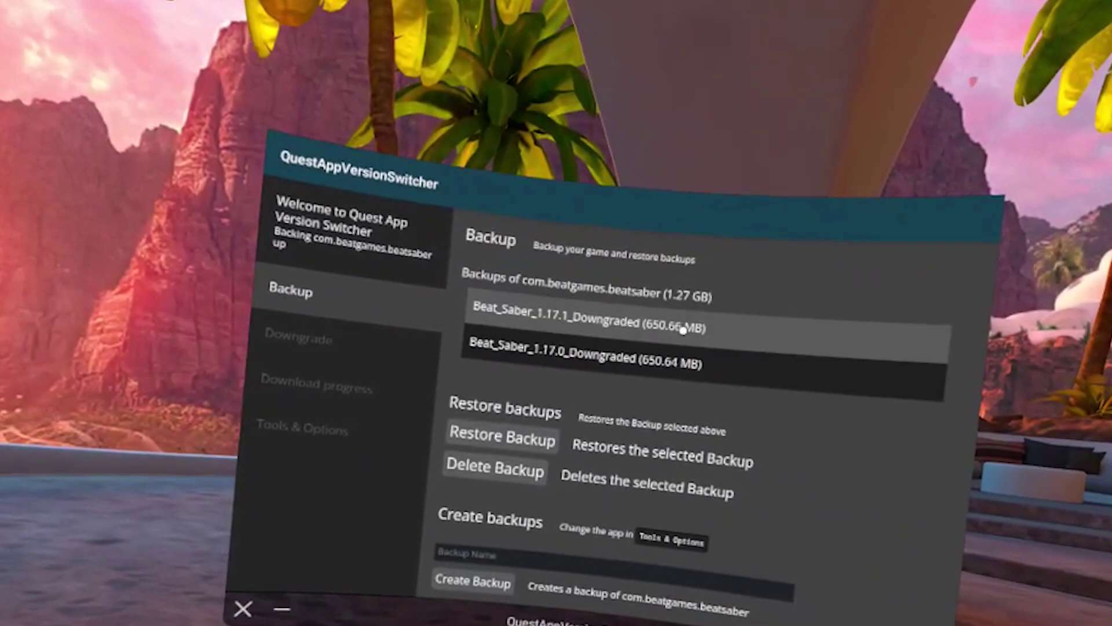
pyautogui.scroll(-2, 671, 347)
pyautogui.scroll(2, 556, 493)
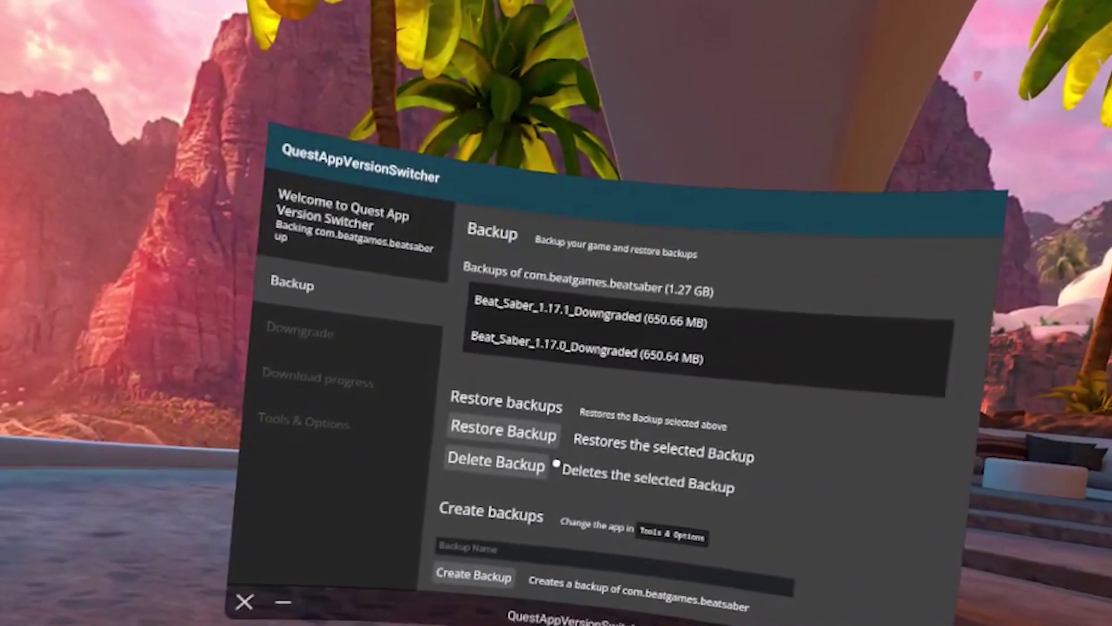
pyautogui.click(510, 298)
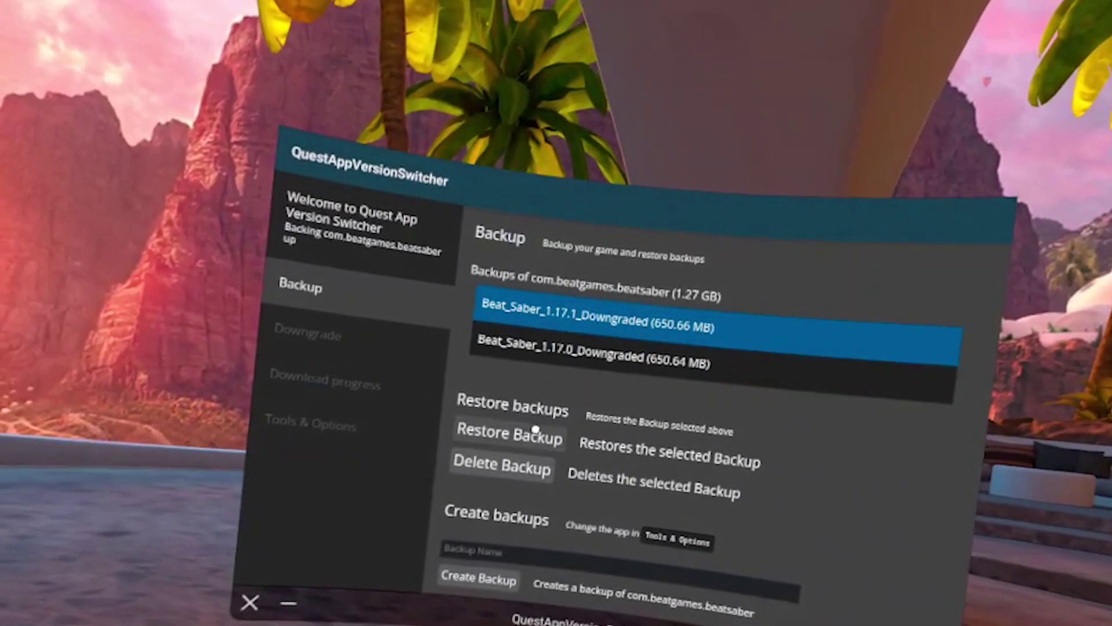
pyautogui.click(509, 435)
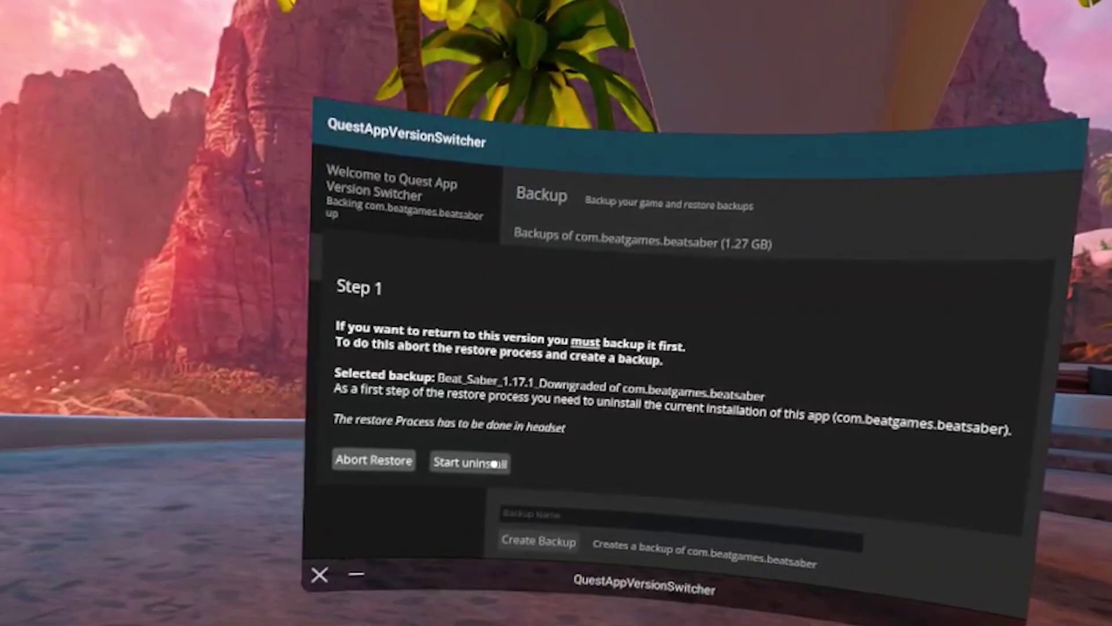
# Uninstall the current Beat Saber and begin installing the backed-up 1.17.1 apk.
pyautogui.click(469, 463)
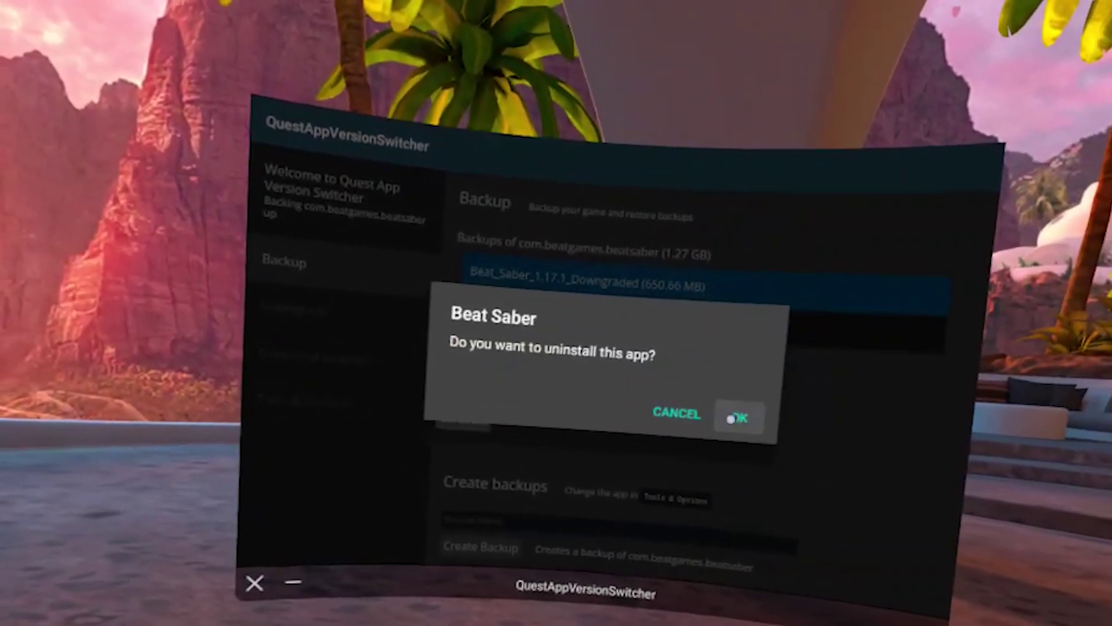
pyautogui.click(732, 417)
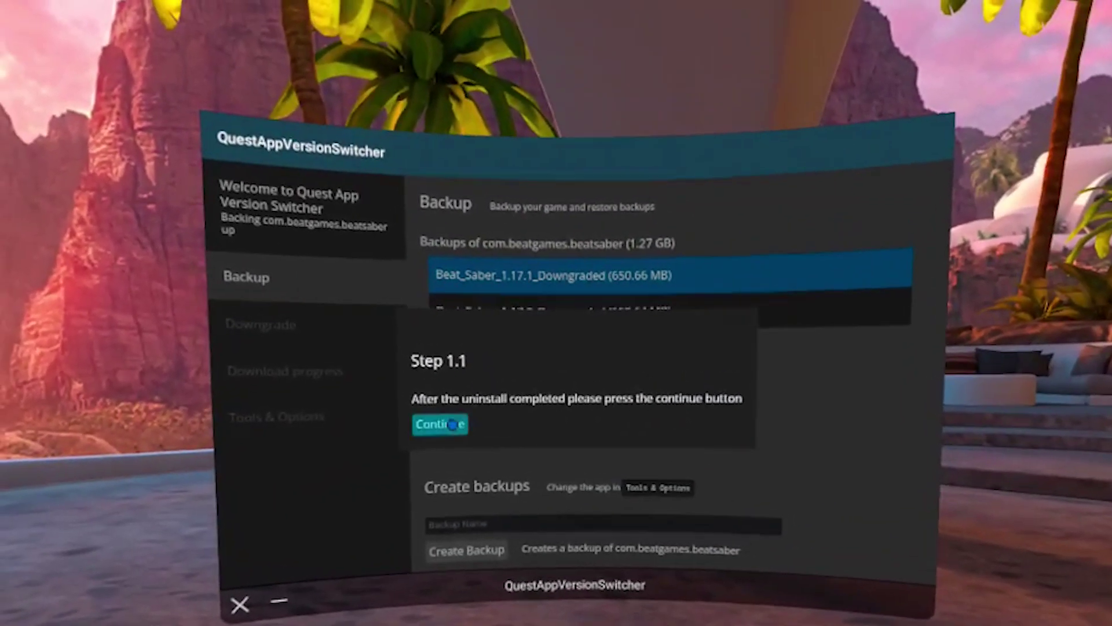
pyautogui.click(449, 419)
pyautogui.click(431, 461)
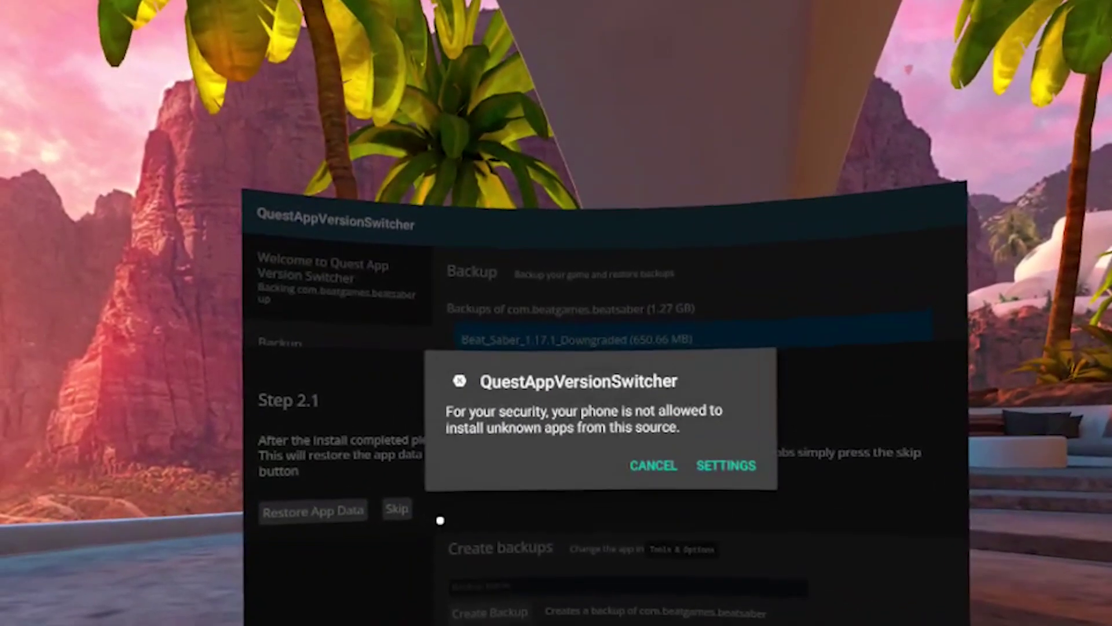
# Let QuestAppVersionSwitcher install unknown apps, then install the backed-up Beat Saber 1.17.1 apk.
pyautogui.click(681, 461)
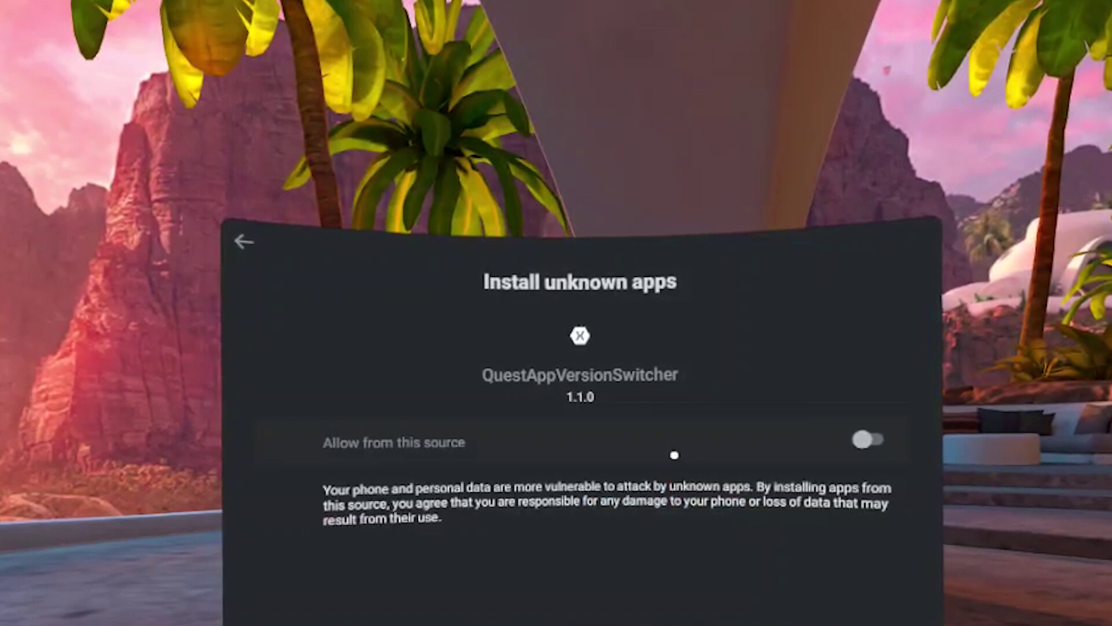
pyautogui.click(864, 439)
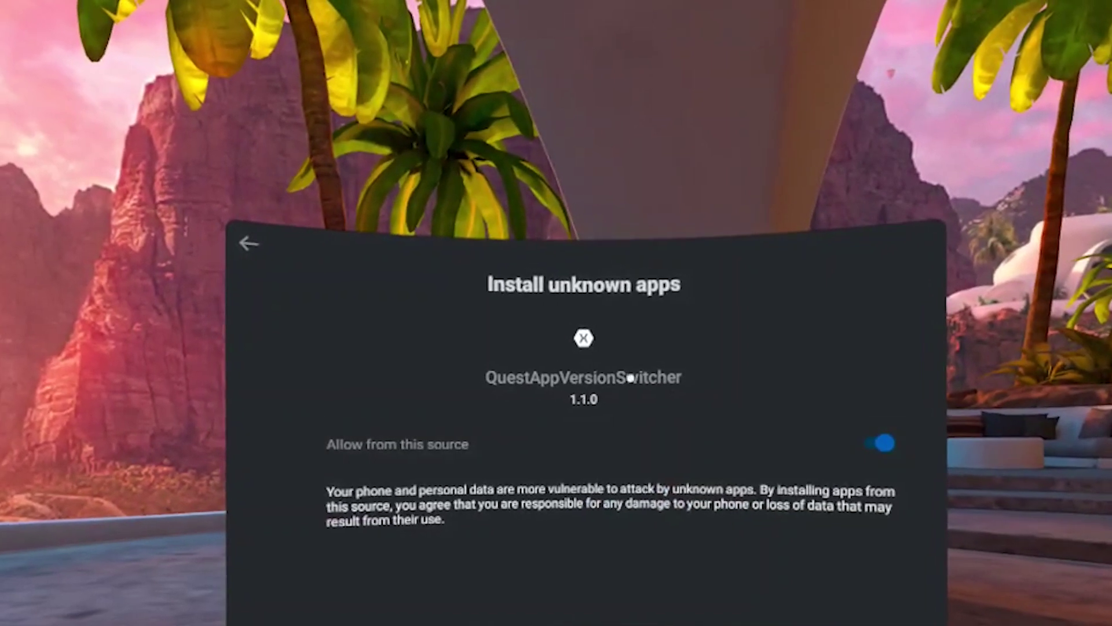
pyautogui.click(258, 250)
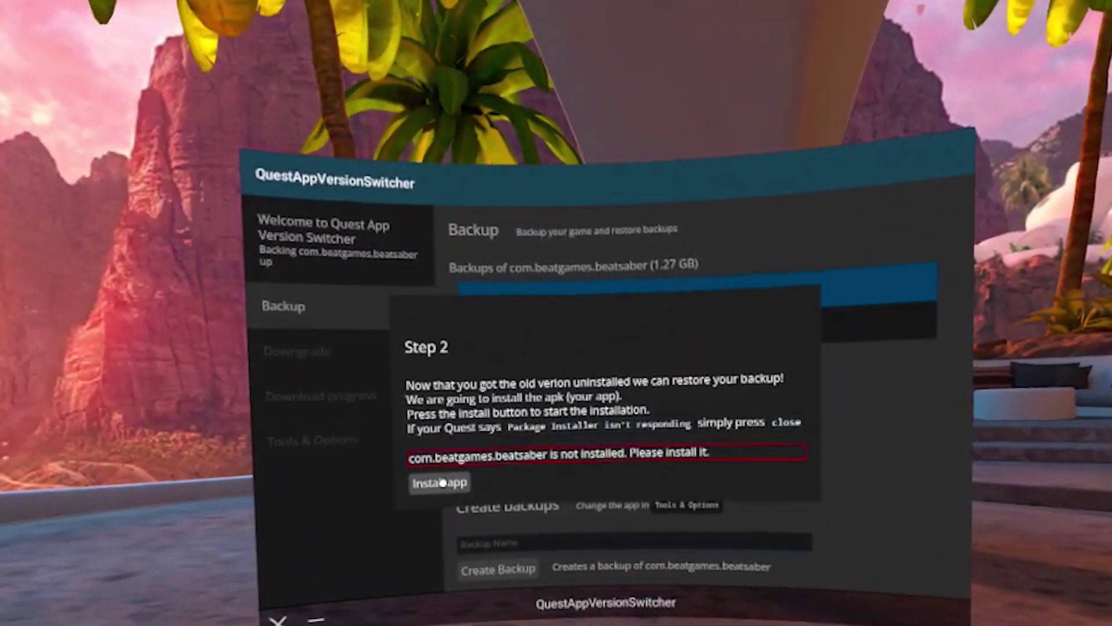
pyautogui.click(436, 479)
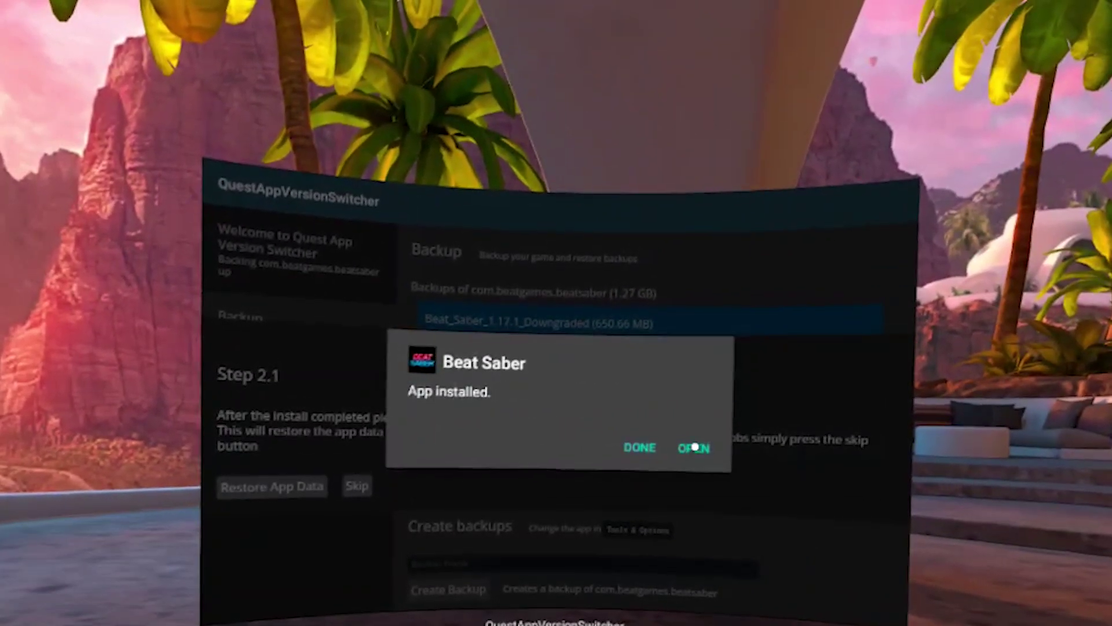
# Open the newly installed Beat Saber and close the unresponsive Package installer.
pyautogui.click(641, 448)
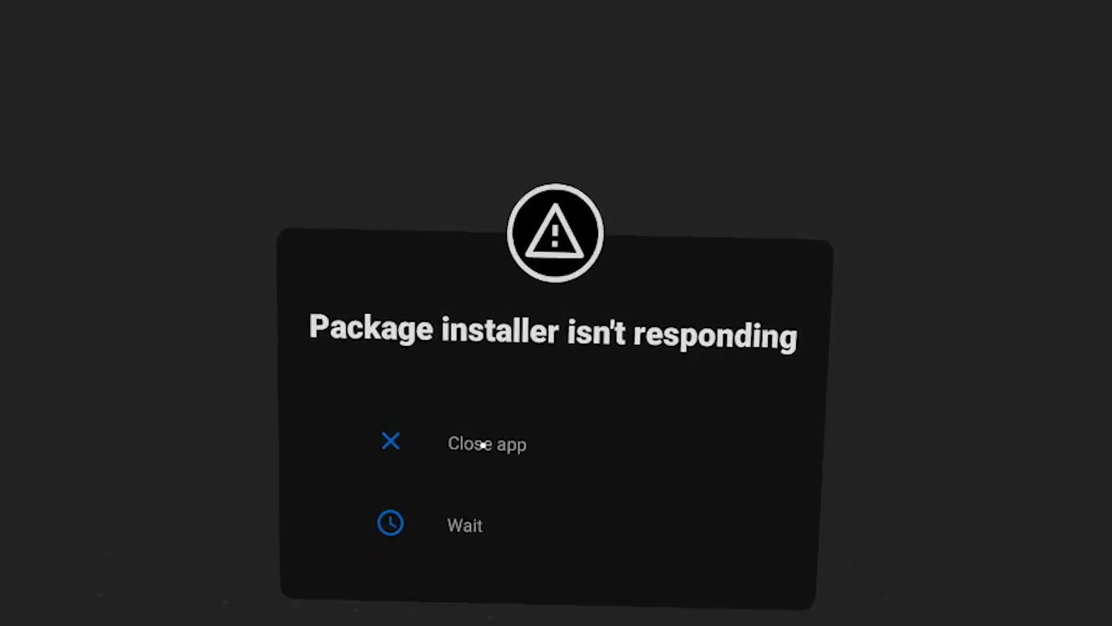
pyautogui.click(484, 438)
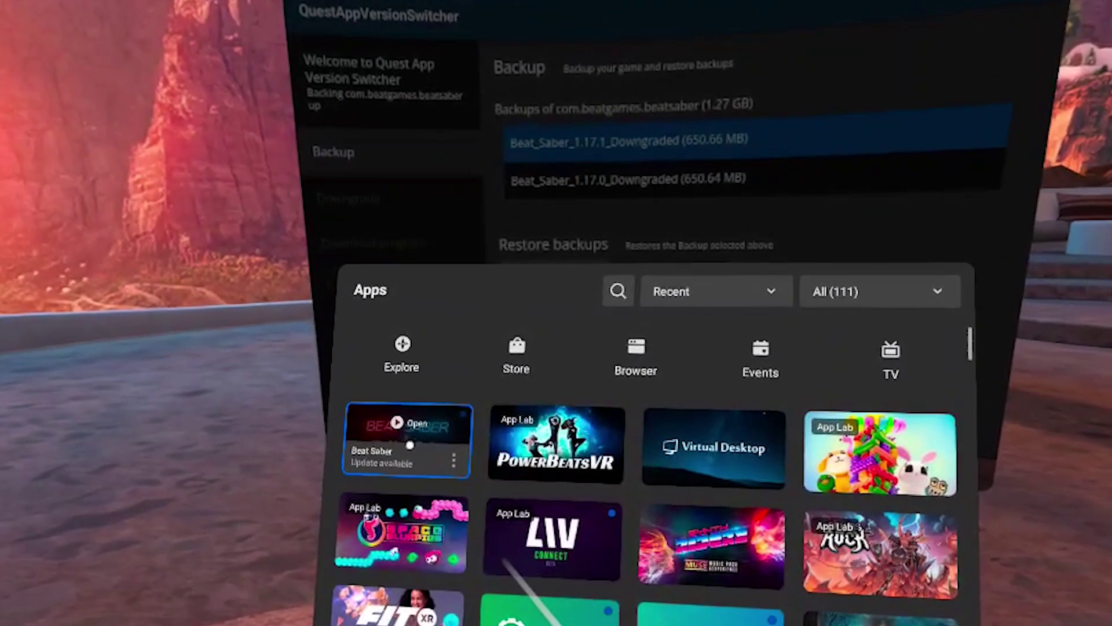
# Launch Beat Saber from the Apps library, choosing Update Later to skip the 1.18.1 update.
pyautogui.moveTo(410, 442)
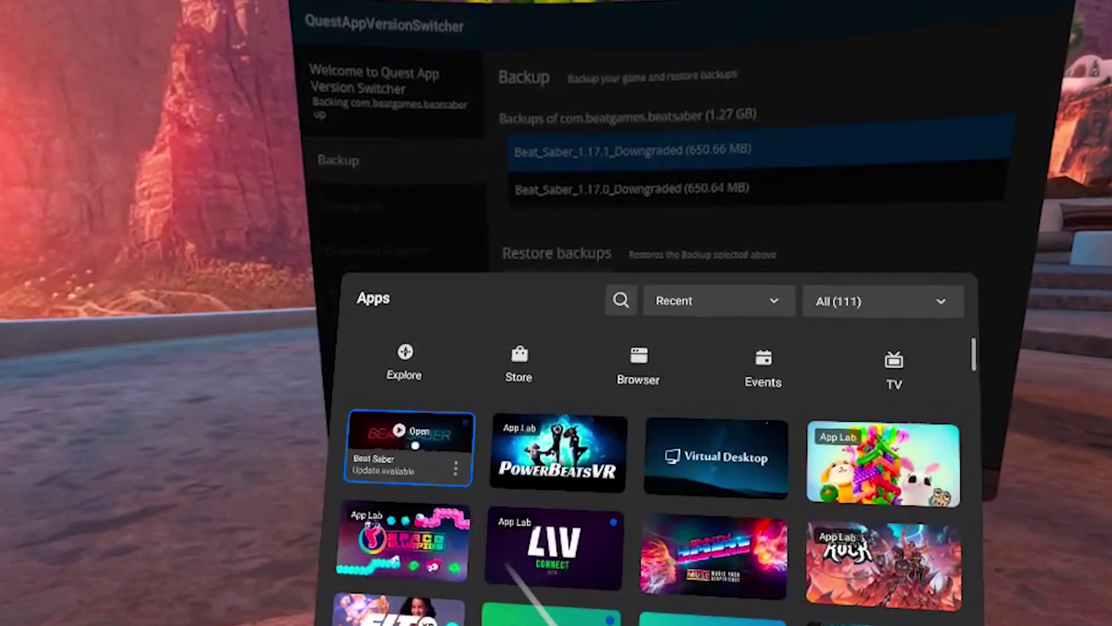
pyautogui.click(410, 451)
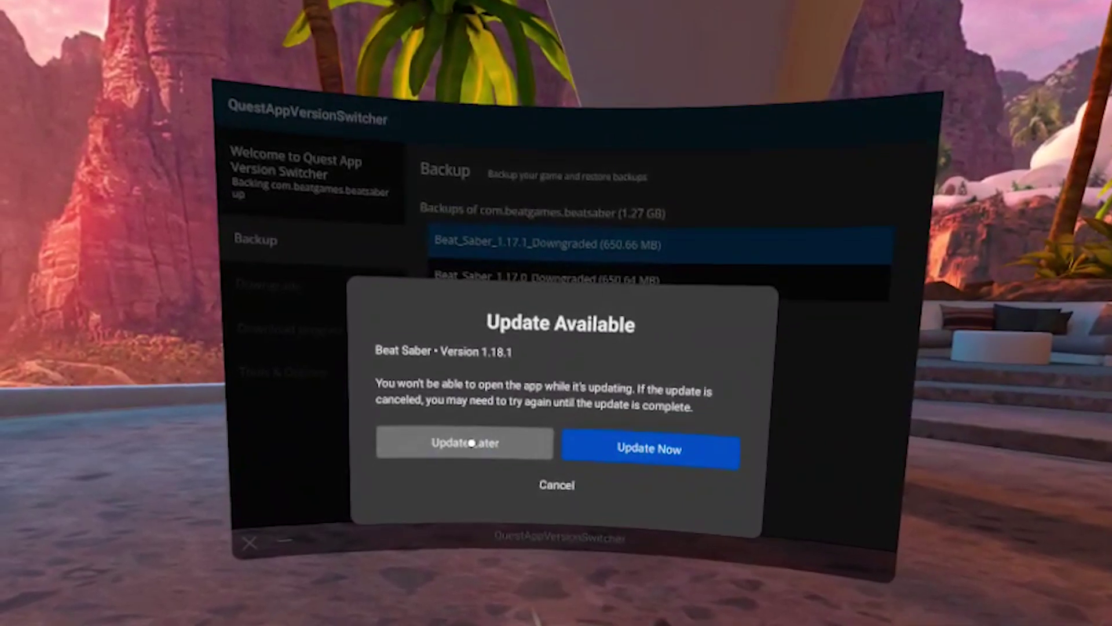
pyautogui.click(471, 443)
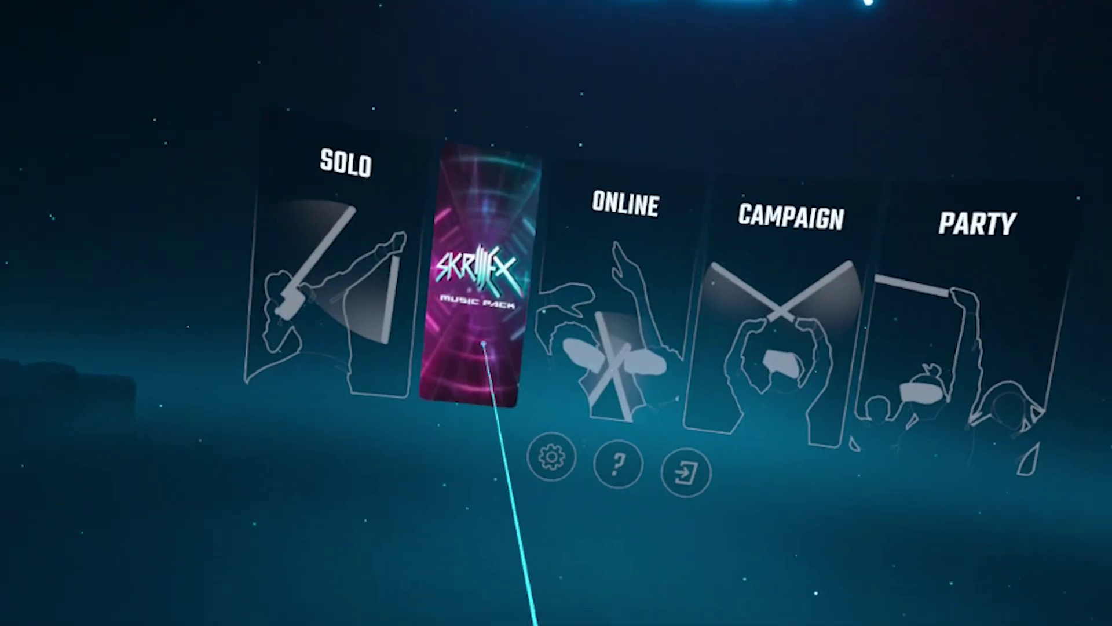